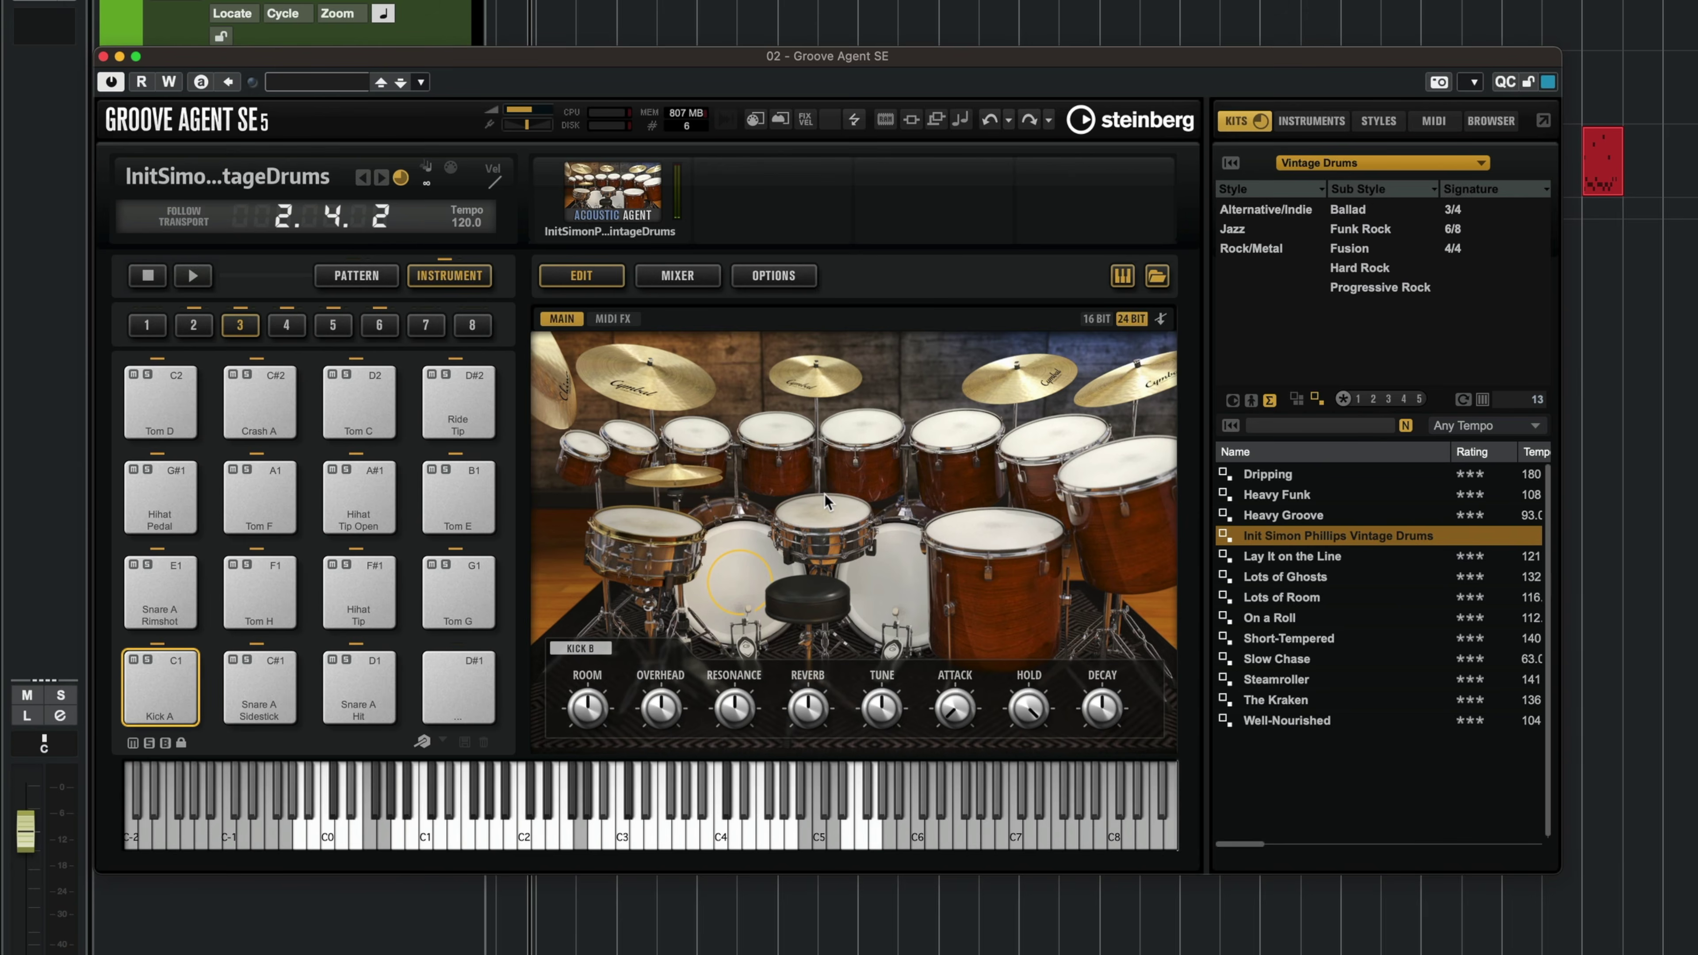
# Step: Select the main snare drum and set its snare type to Snare B
pyautogui.click(824, 514)
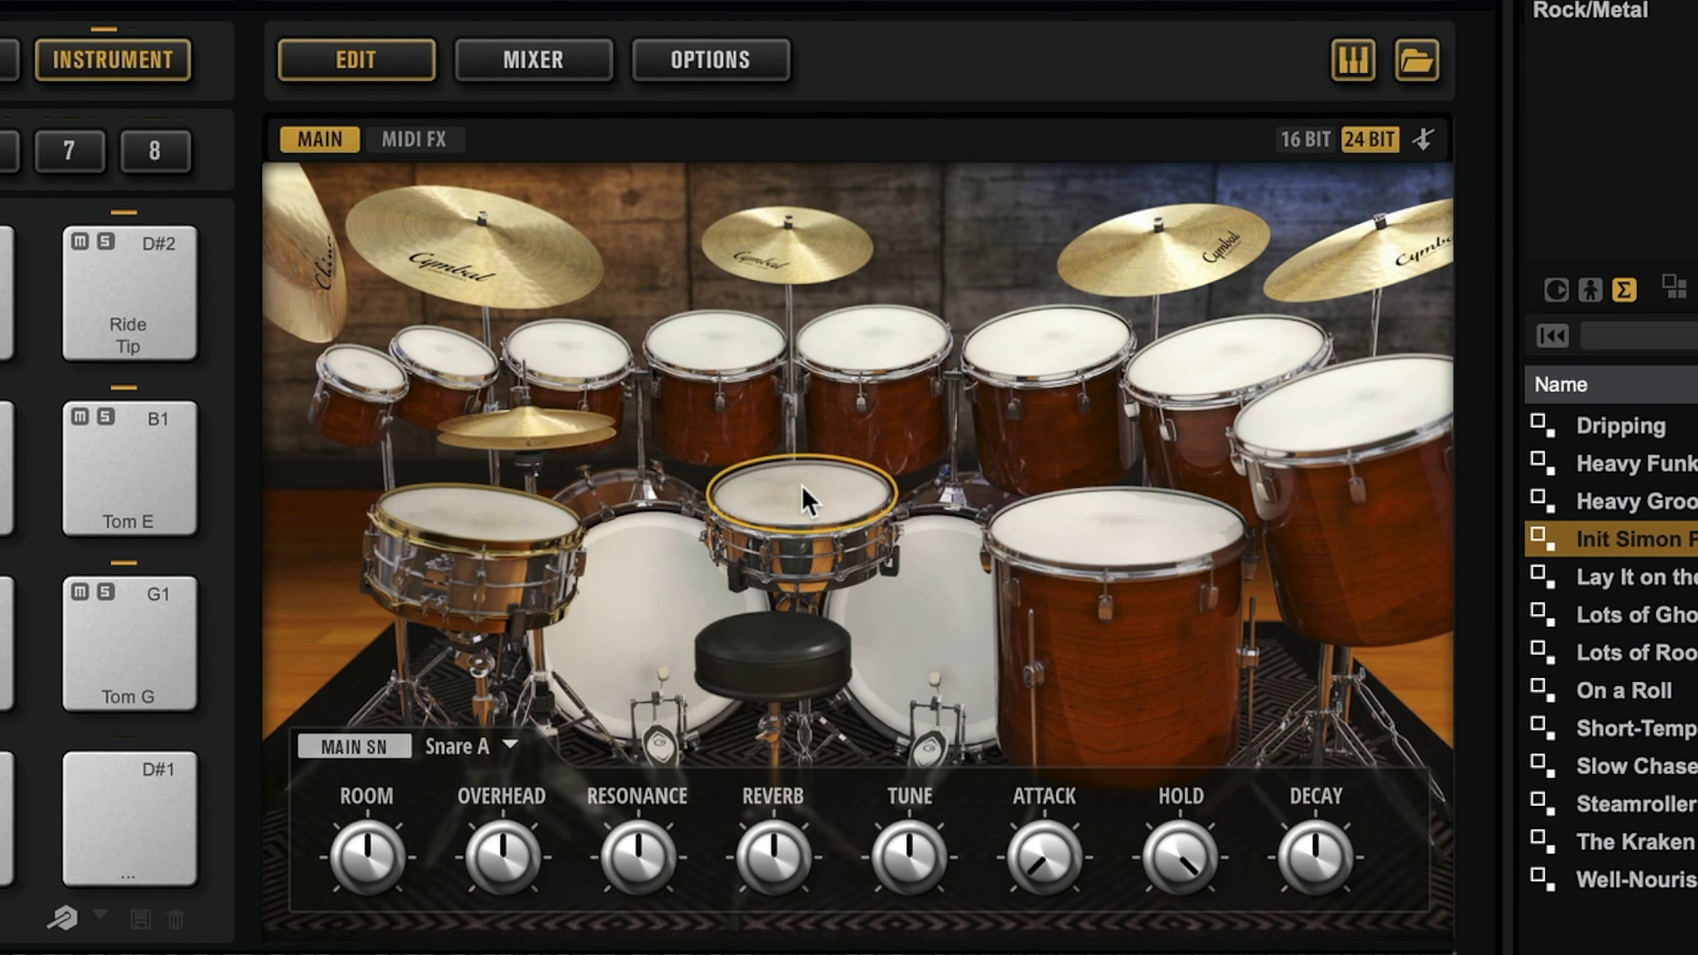
pyautogui.click(511, 746)
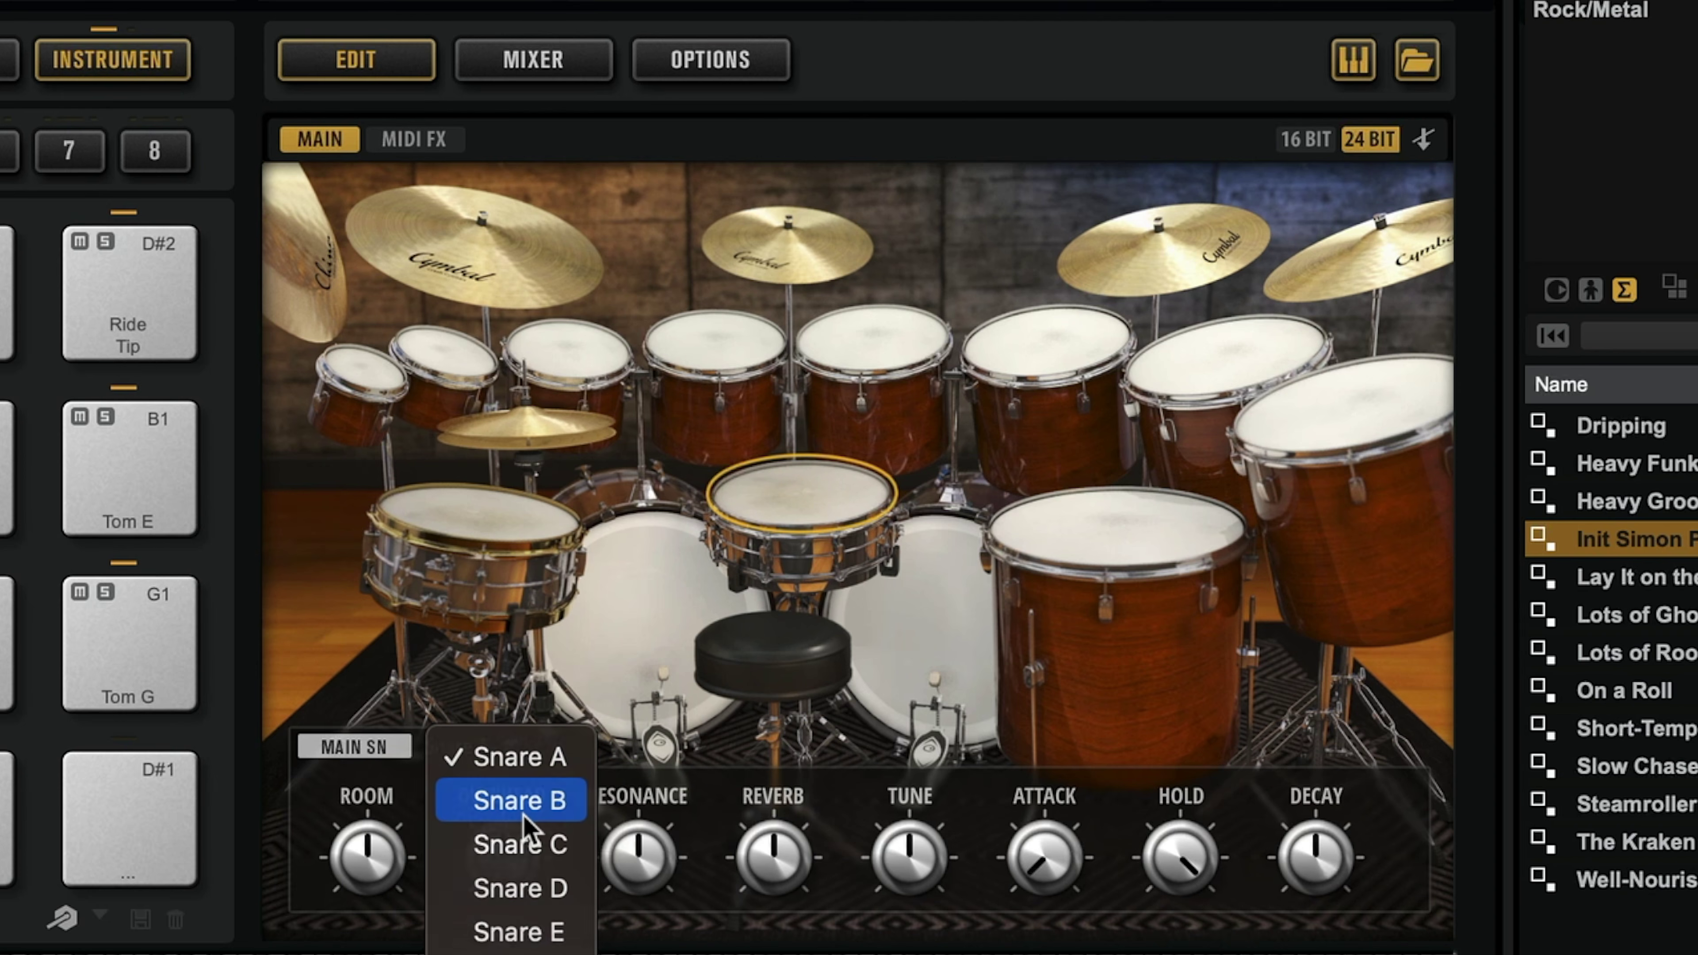
pyautogui.click(522, 814)
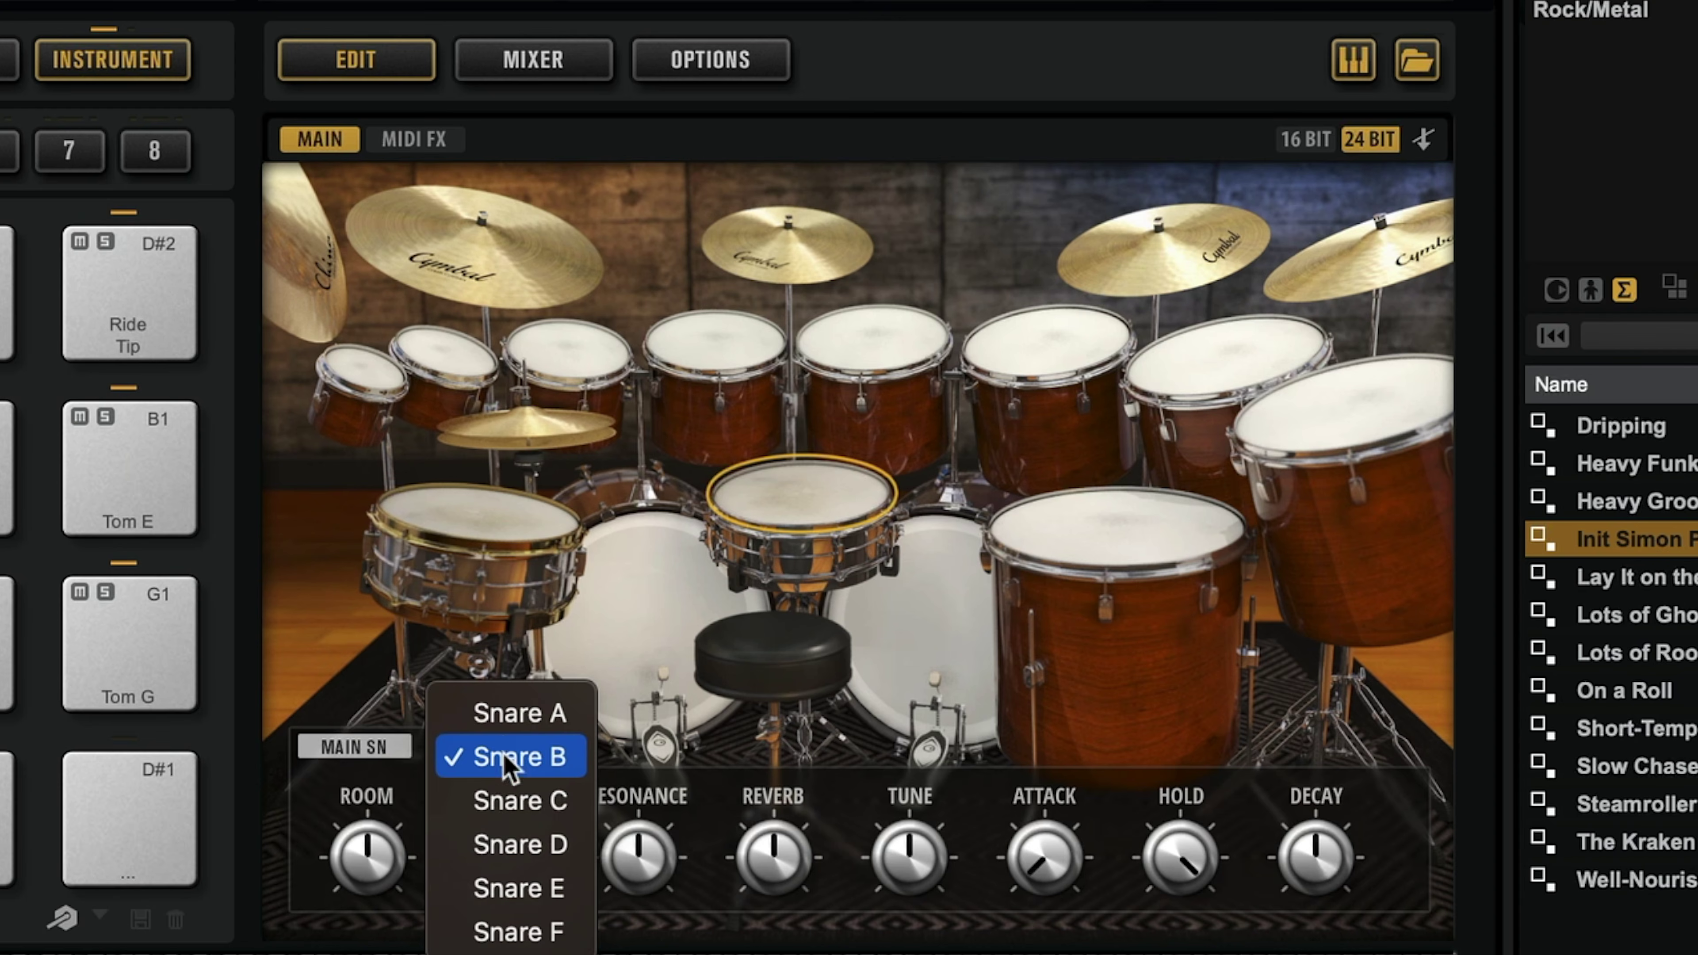
# Step: Try Snare C, Snare D, Snare E and Snare F one after another as the main snare's type
pyautogui.click(516, 801)
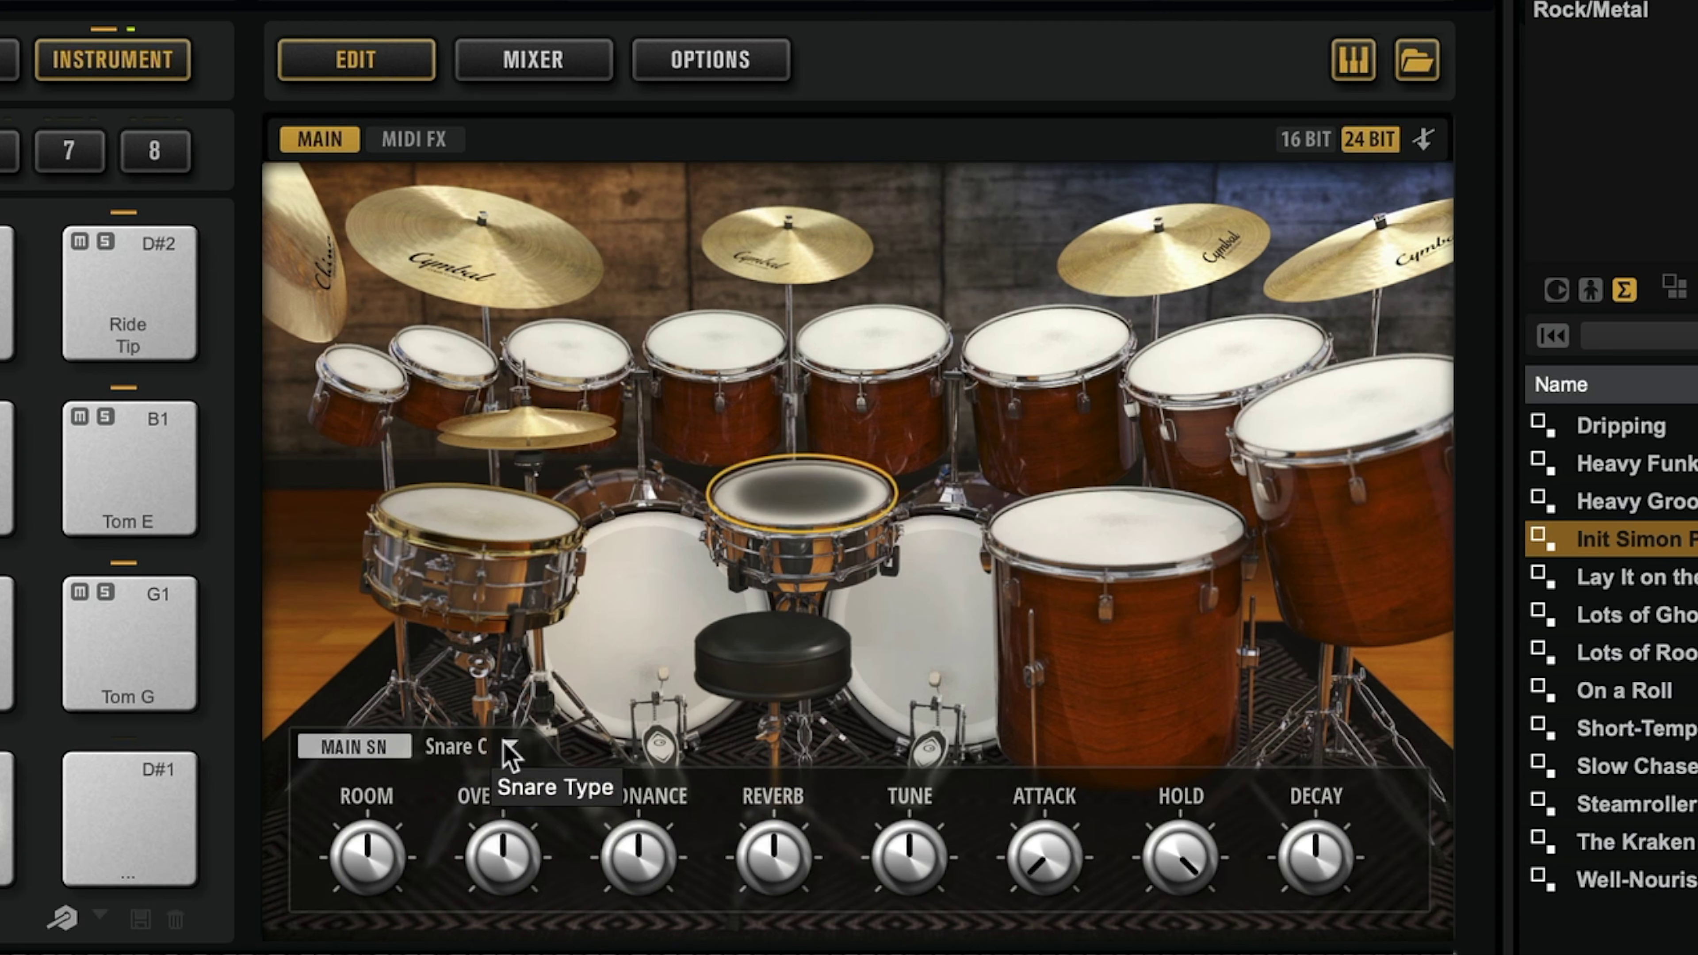
pyautogui.click(509, 749)
pyautogui.click(515, 801)
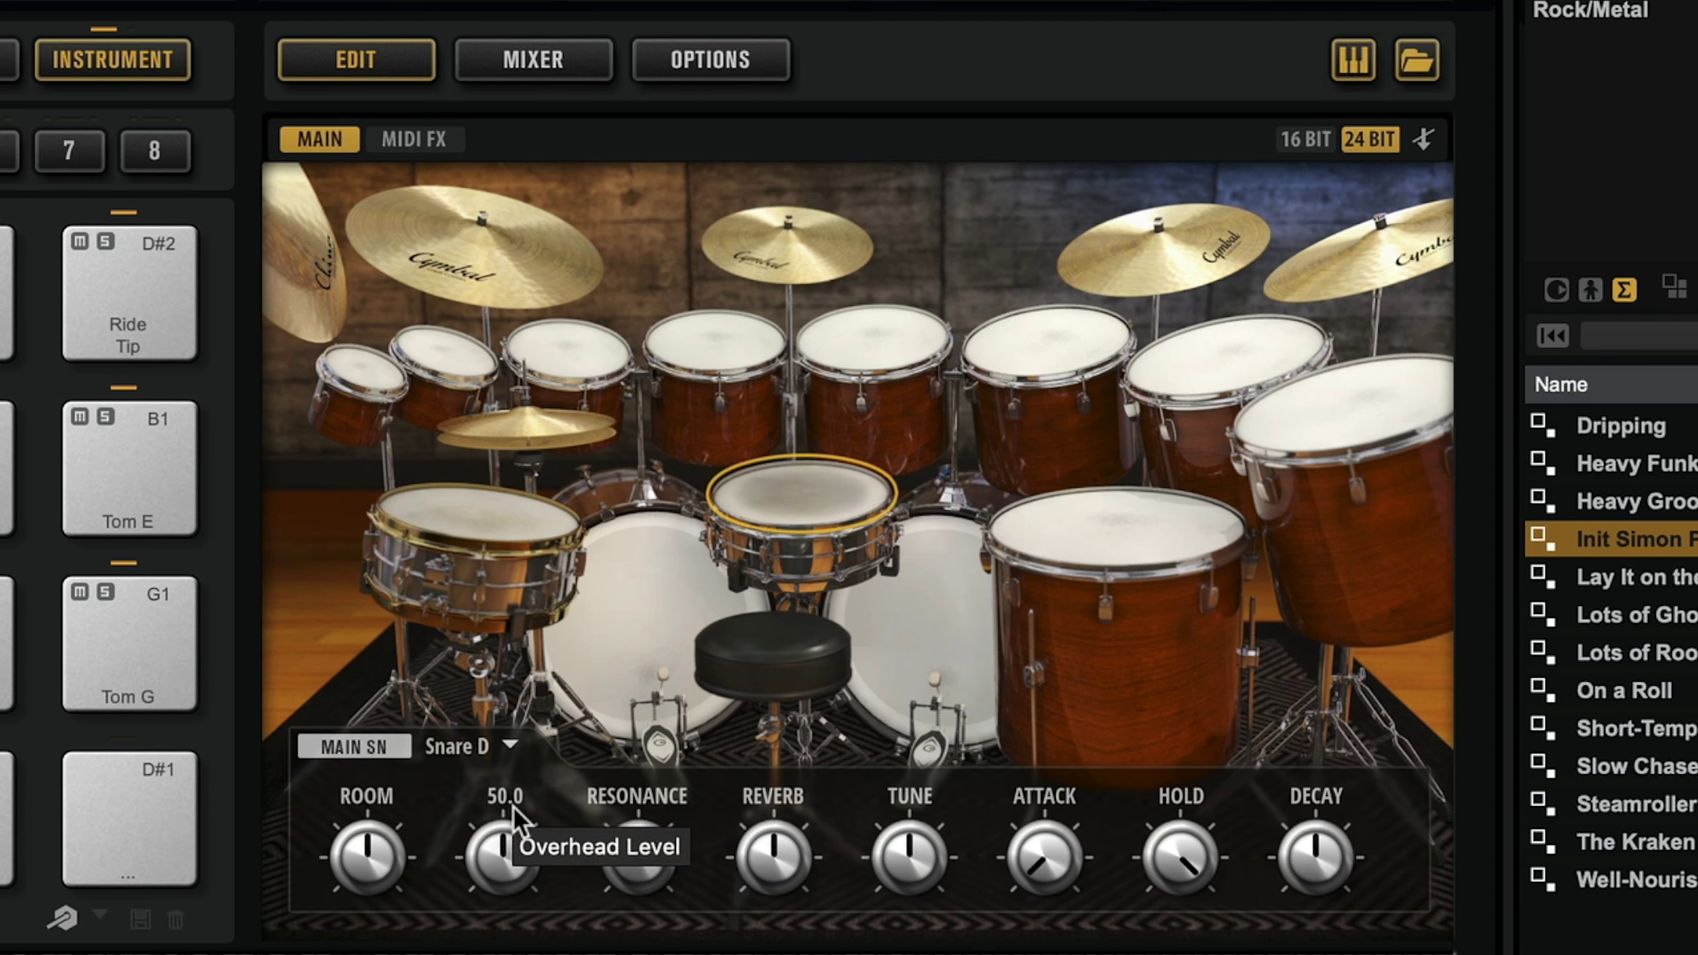
pyautogui.click(510, 748)
pyautogui.press('Escape')
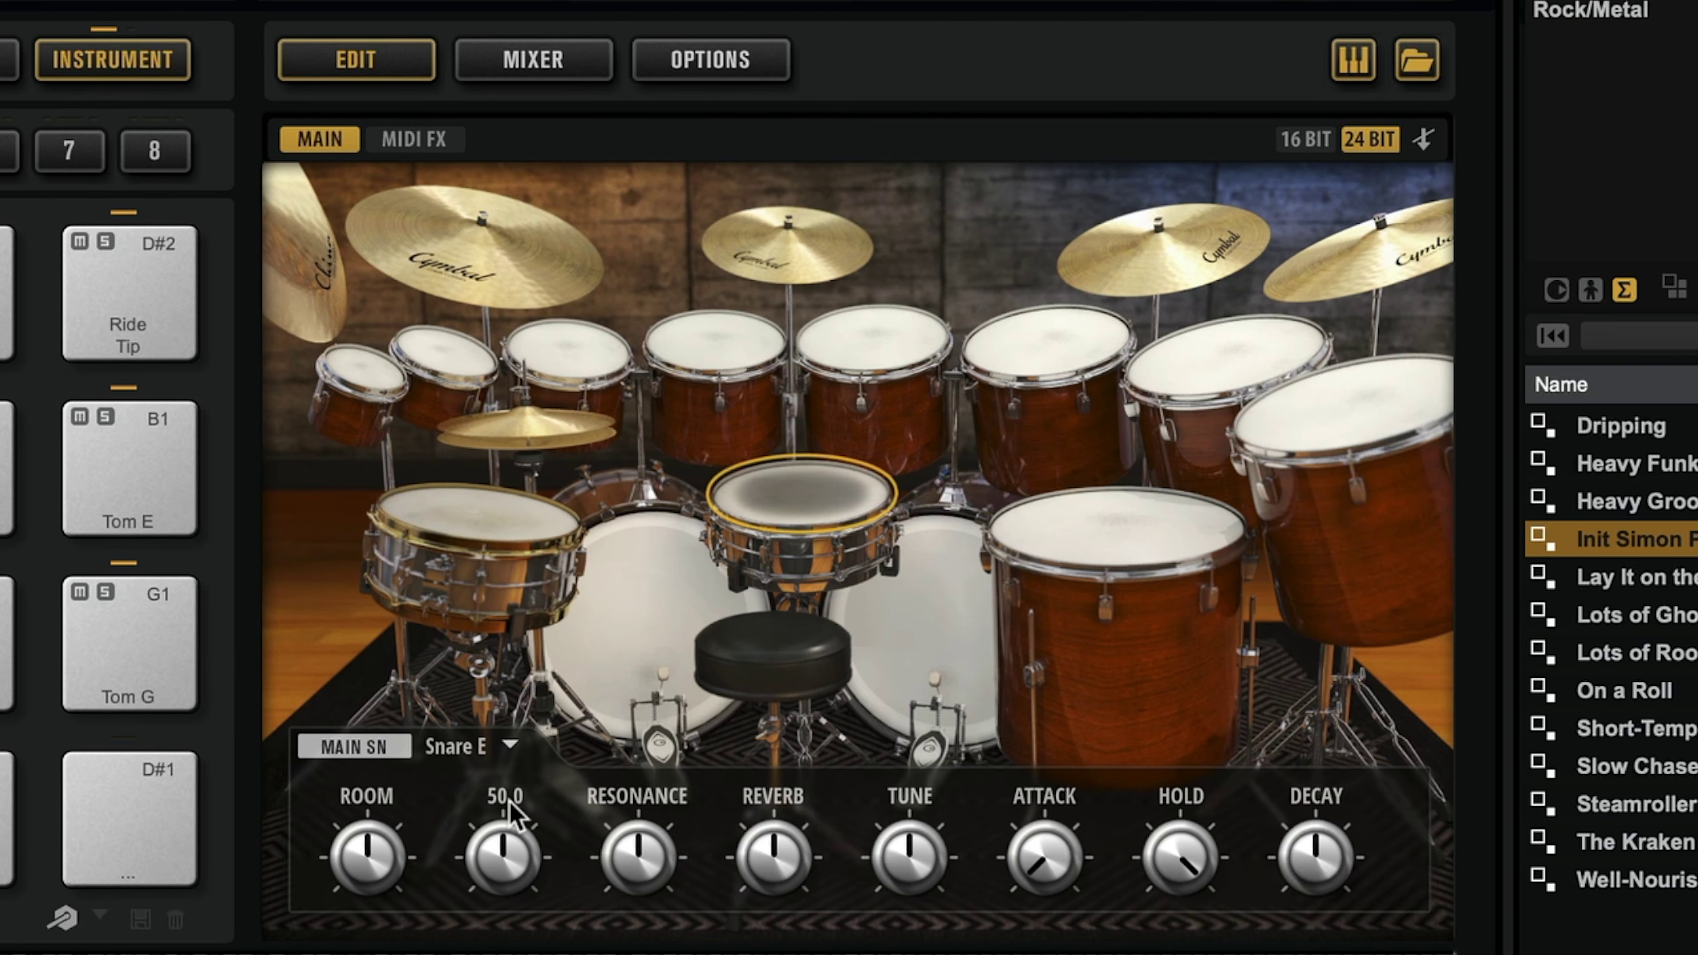
pyautogui.click(508, 746)
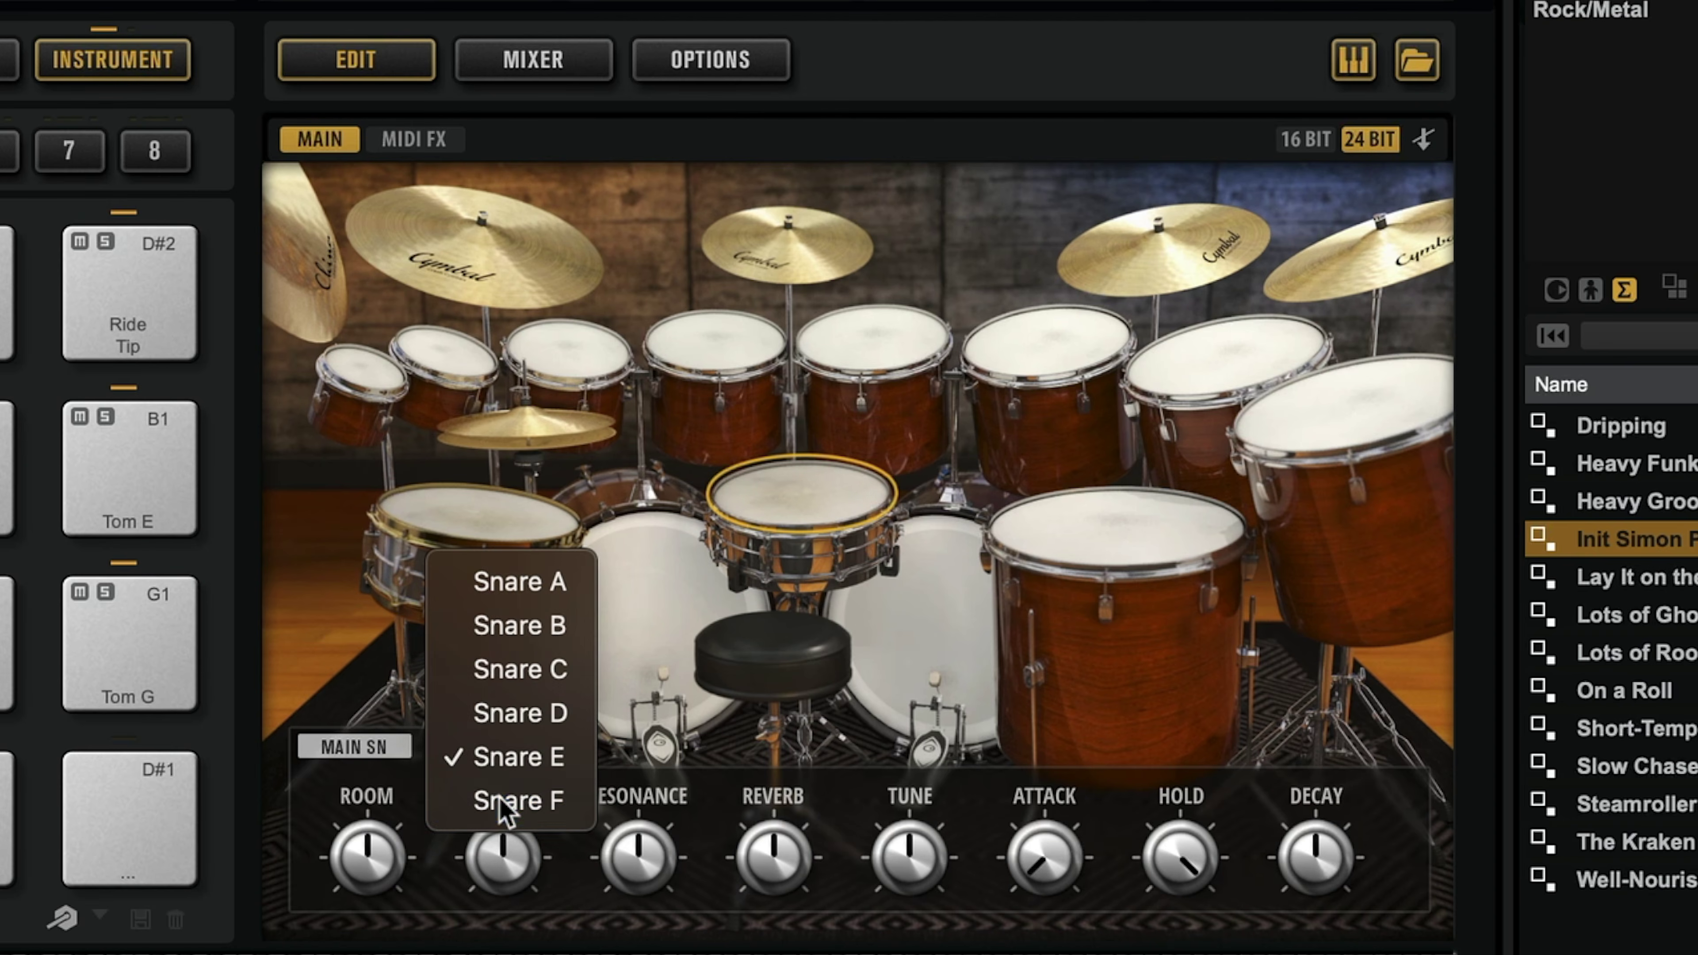
pyautogui.click(503, 802)
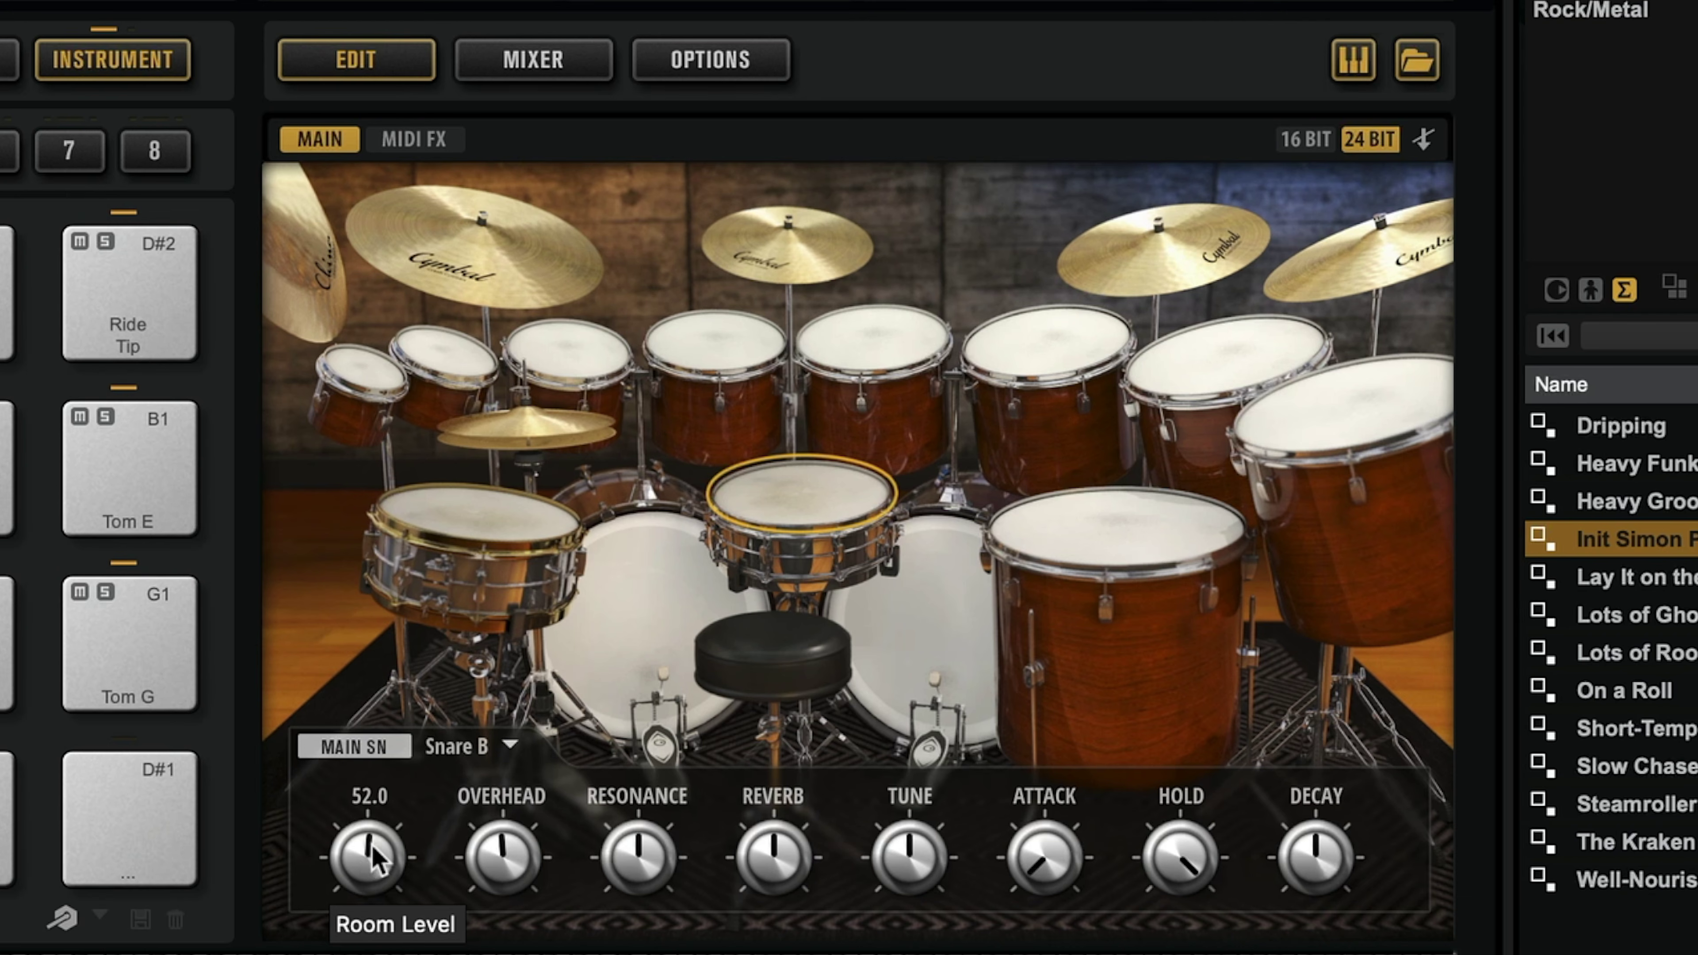
# Step: Adjust the main snare's room, overhead and resonance levels
pyautogui.moveTo(376, 858); pyautogui.dragTo(371, 883)
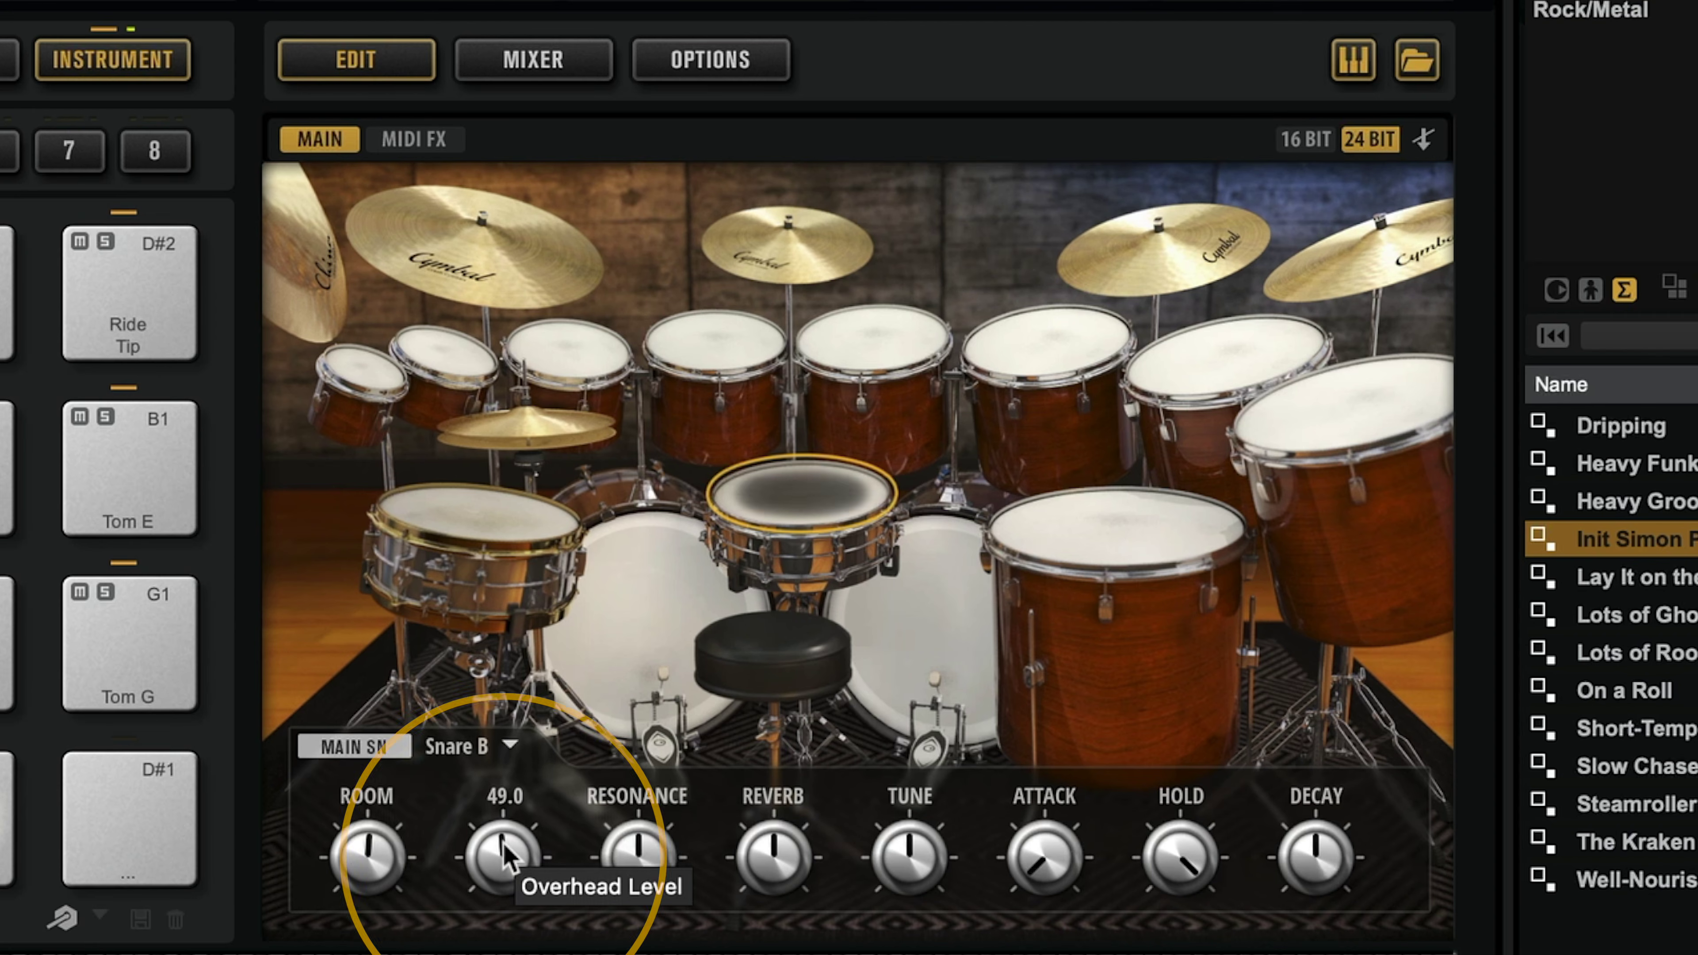
pyautogui.moveTo(506, 769); pyautogui.dragTo(505, 746)
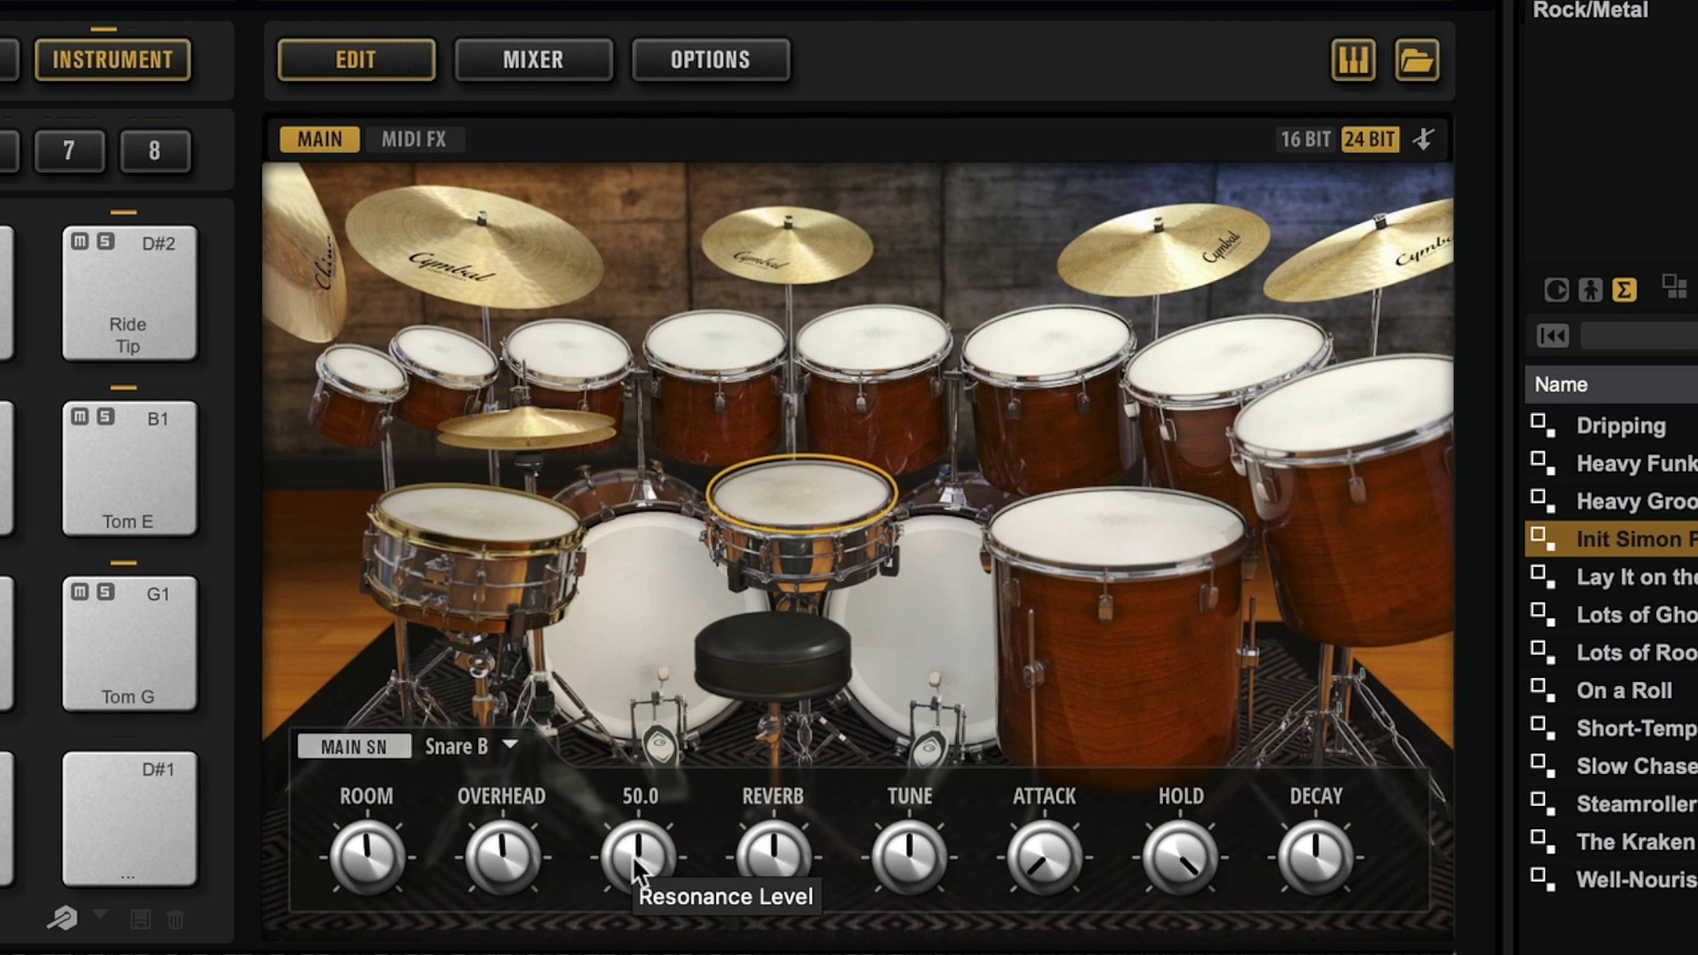
pyautogui.moveTo(633, 866); pyautogui.dragTo(645, 639)
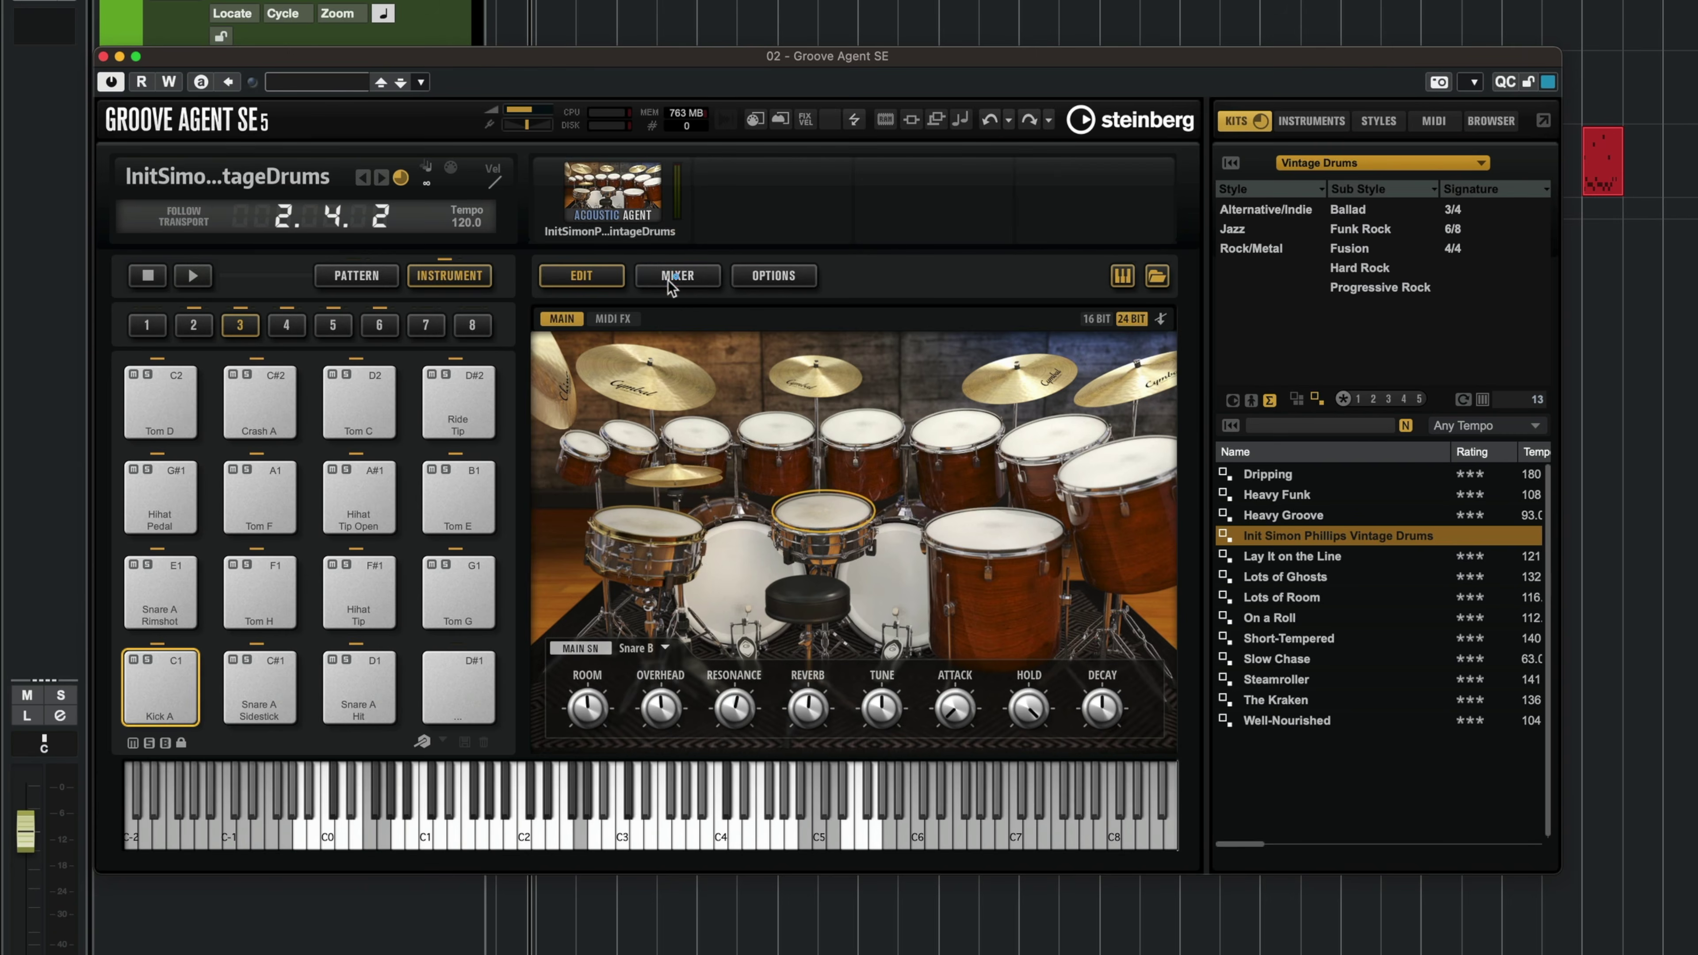
# Step: Show the kit mixer and raise the RevRom channel's level on the Groups page
pyautogui.click(674, 278)
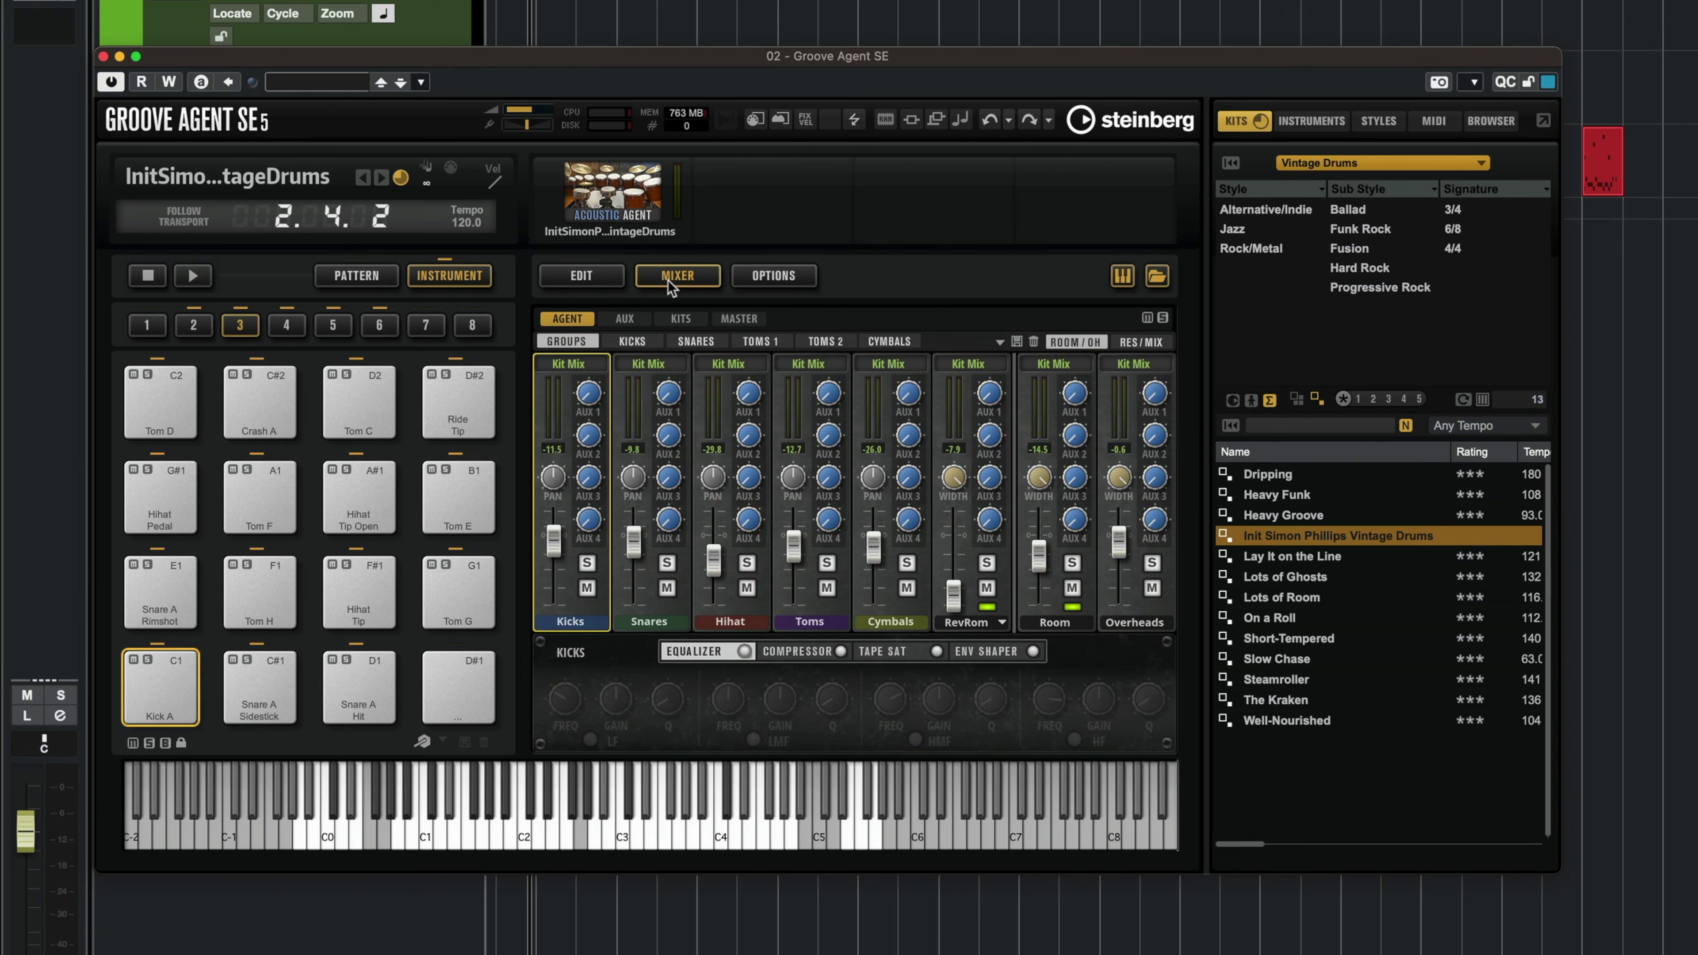
pyautogui.moveTo(958, 590); pyautogui.dragTo(1059, 547)
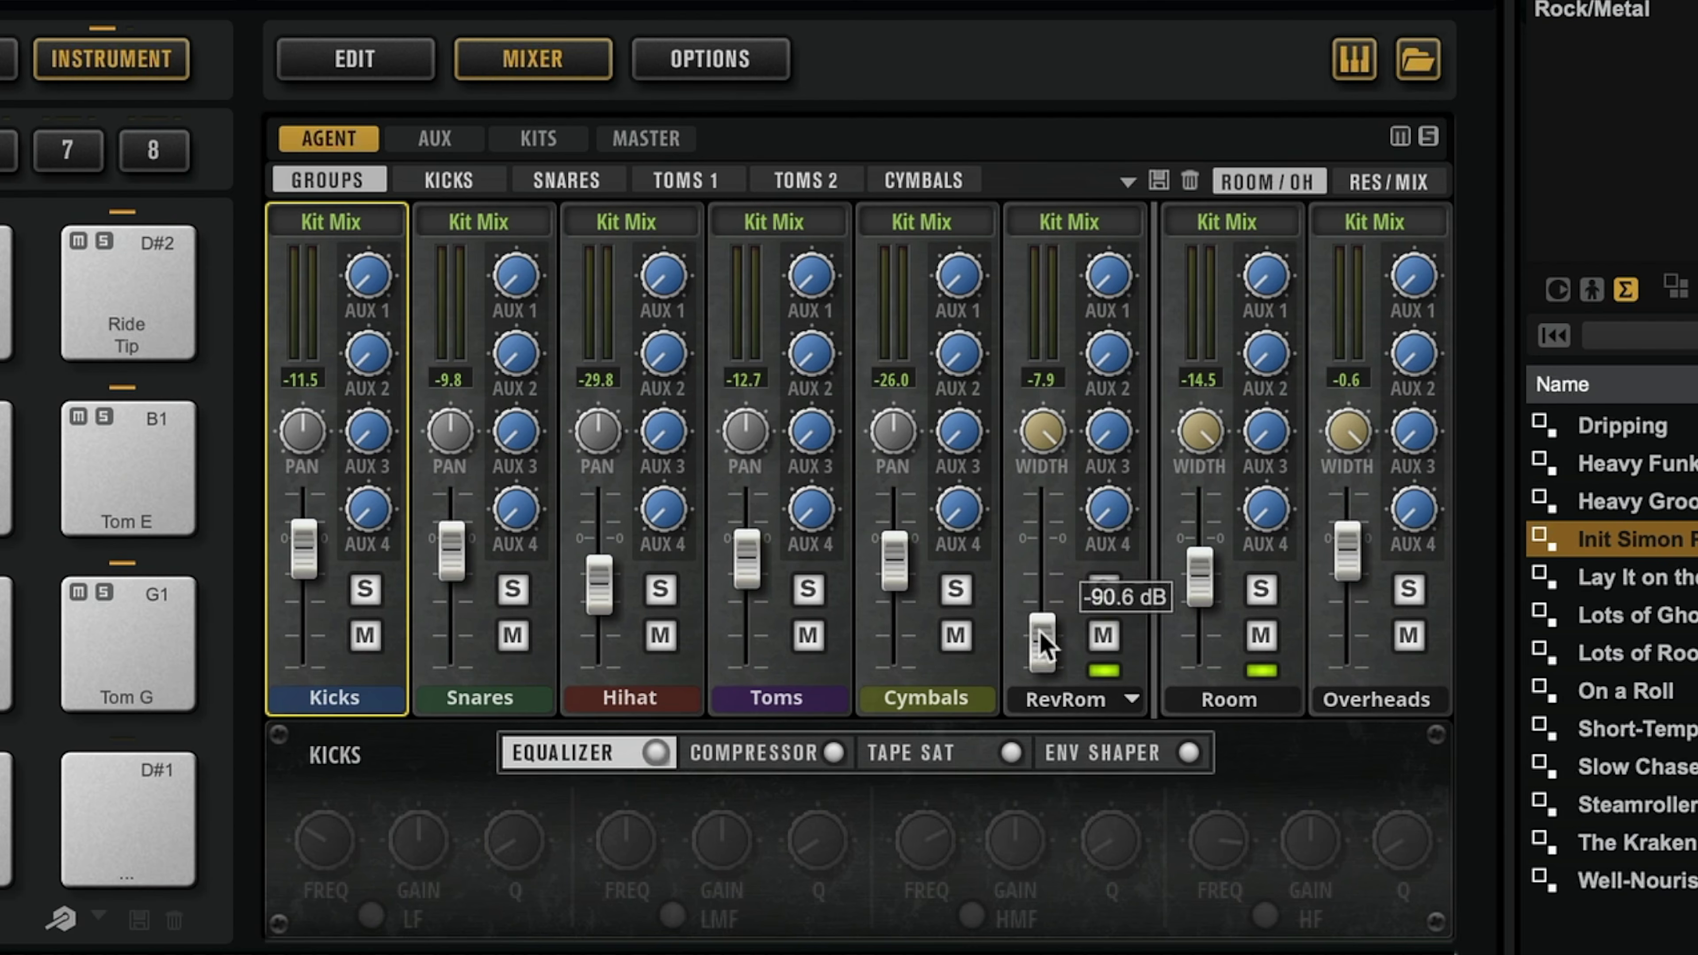
pyautogui.moveTo(1042, 645); pyautogui.dragTo(1049, 569)
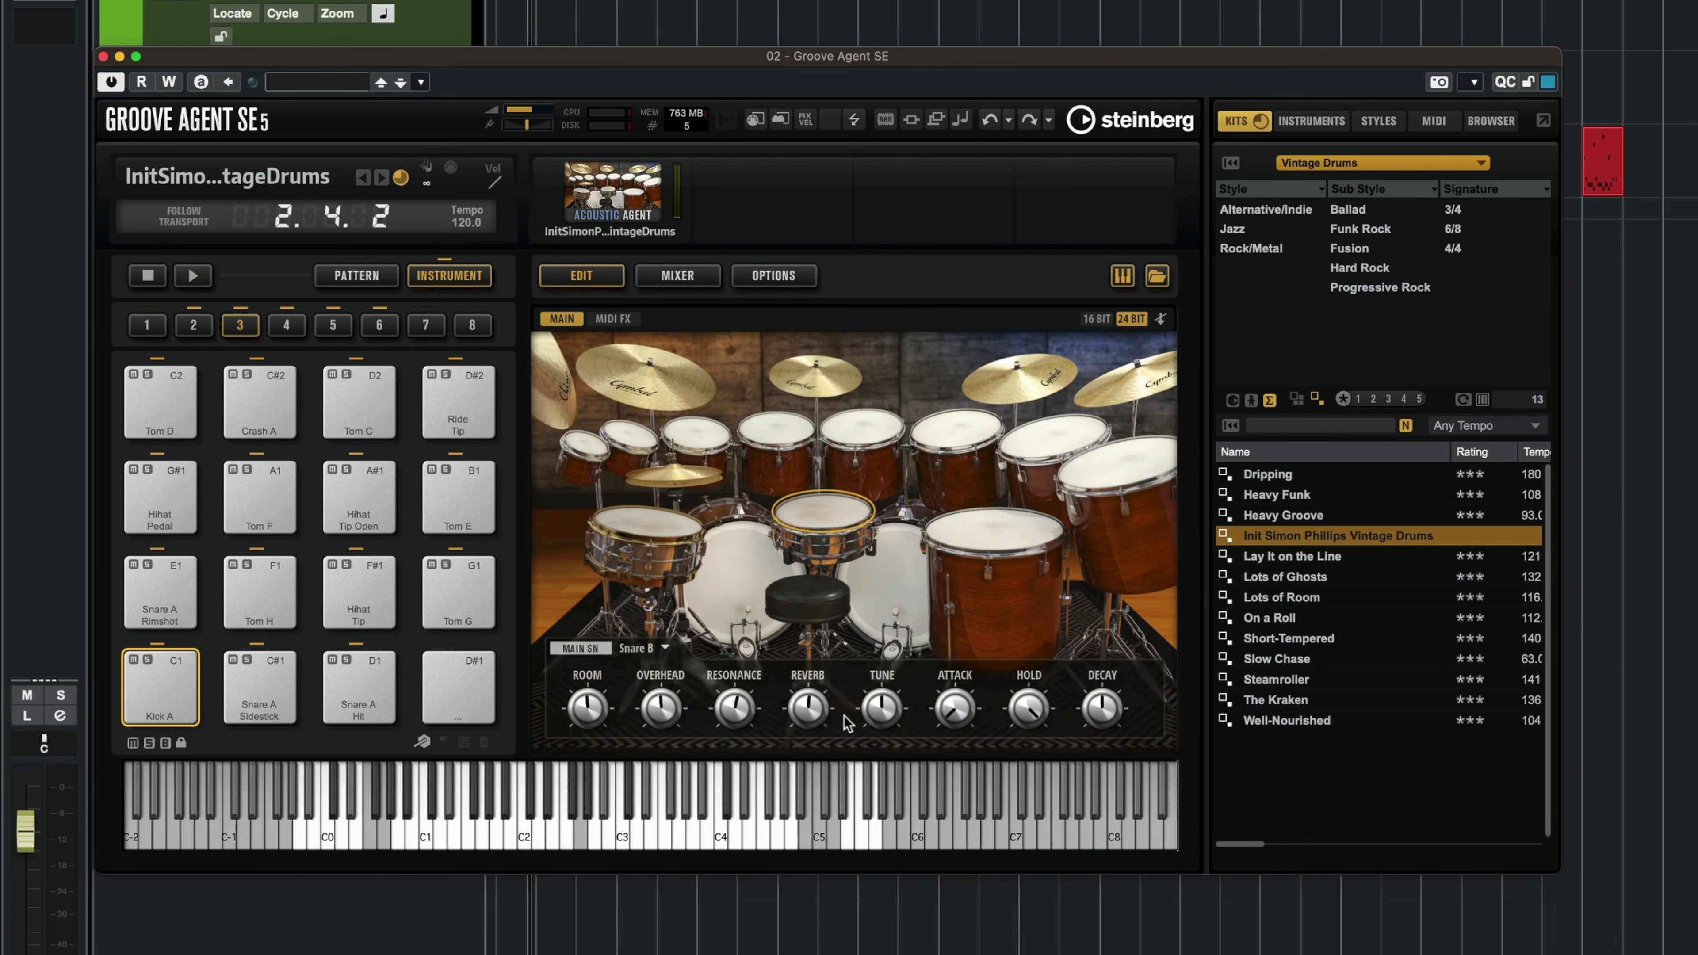
# Step: Adjust Kick A's reverb and room levels, and set its overhead level to 59 and its resonance to 100
pyautogui.moveTo(808, 710)
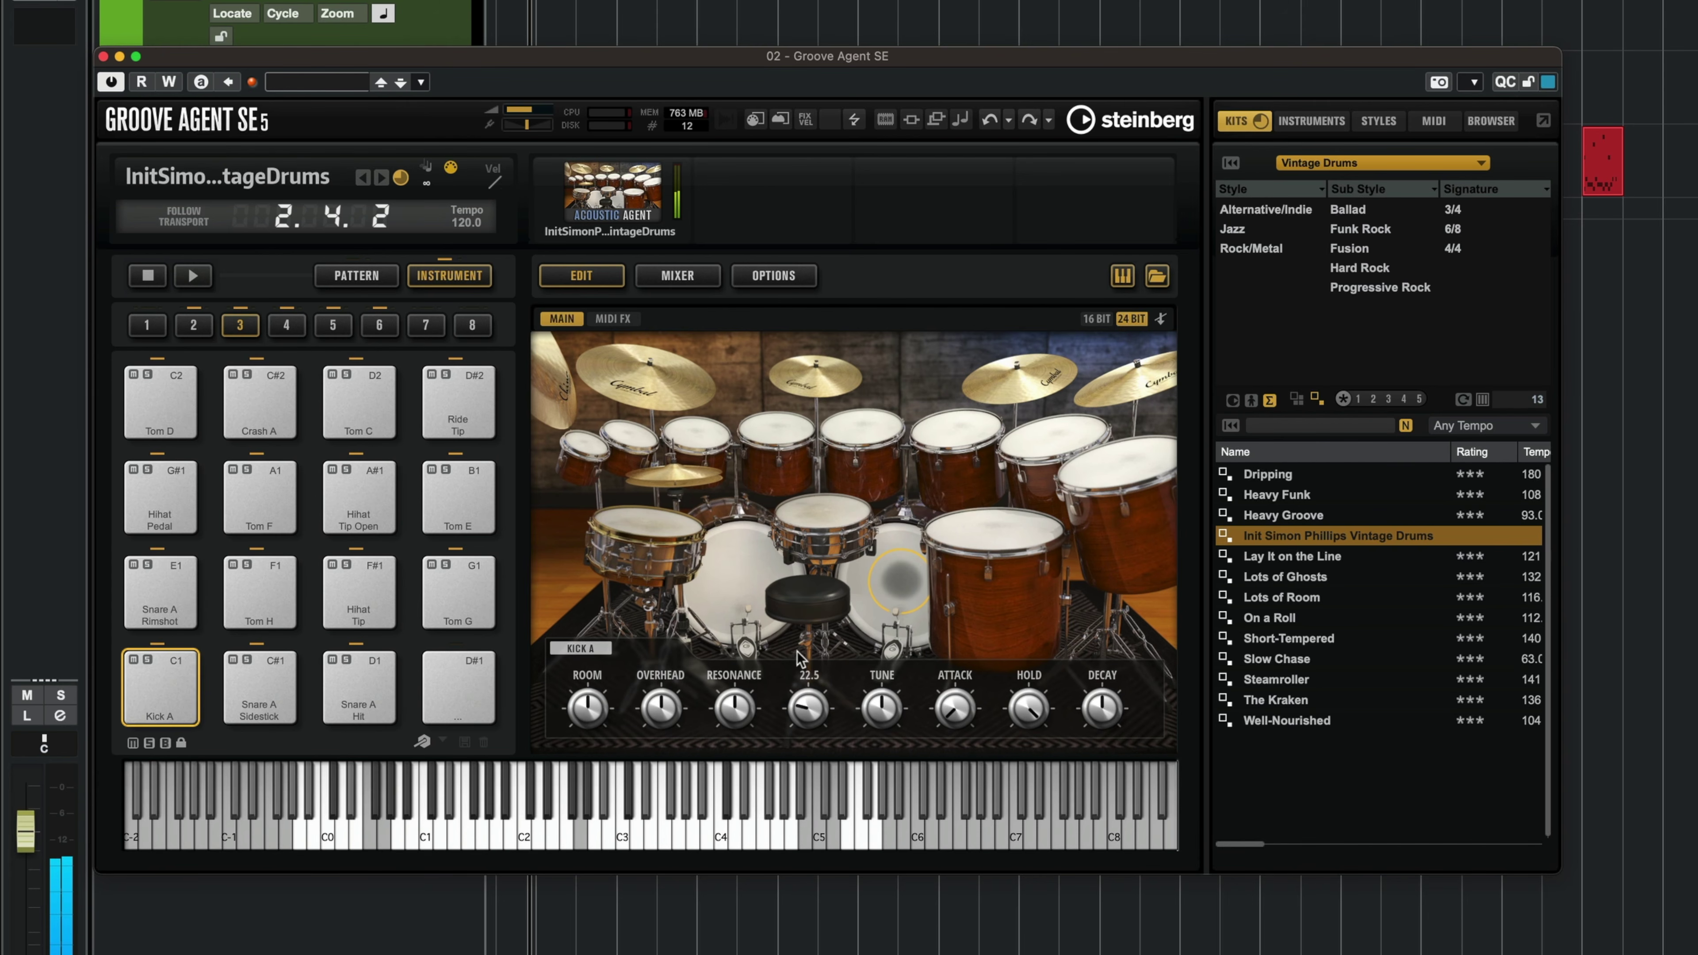
pyautogui.moveTo(807, 639); pyautogui.dragTo(735, 696)
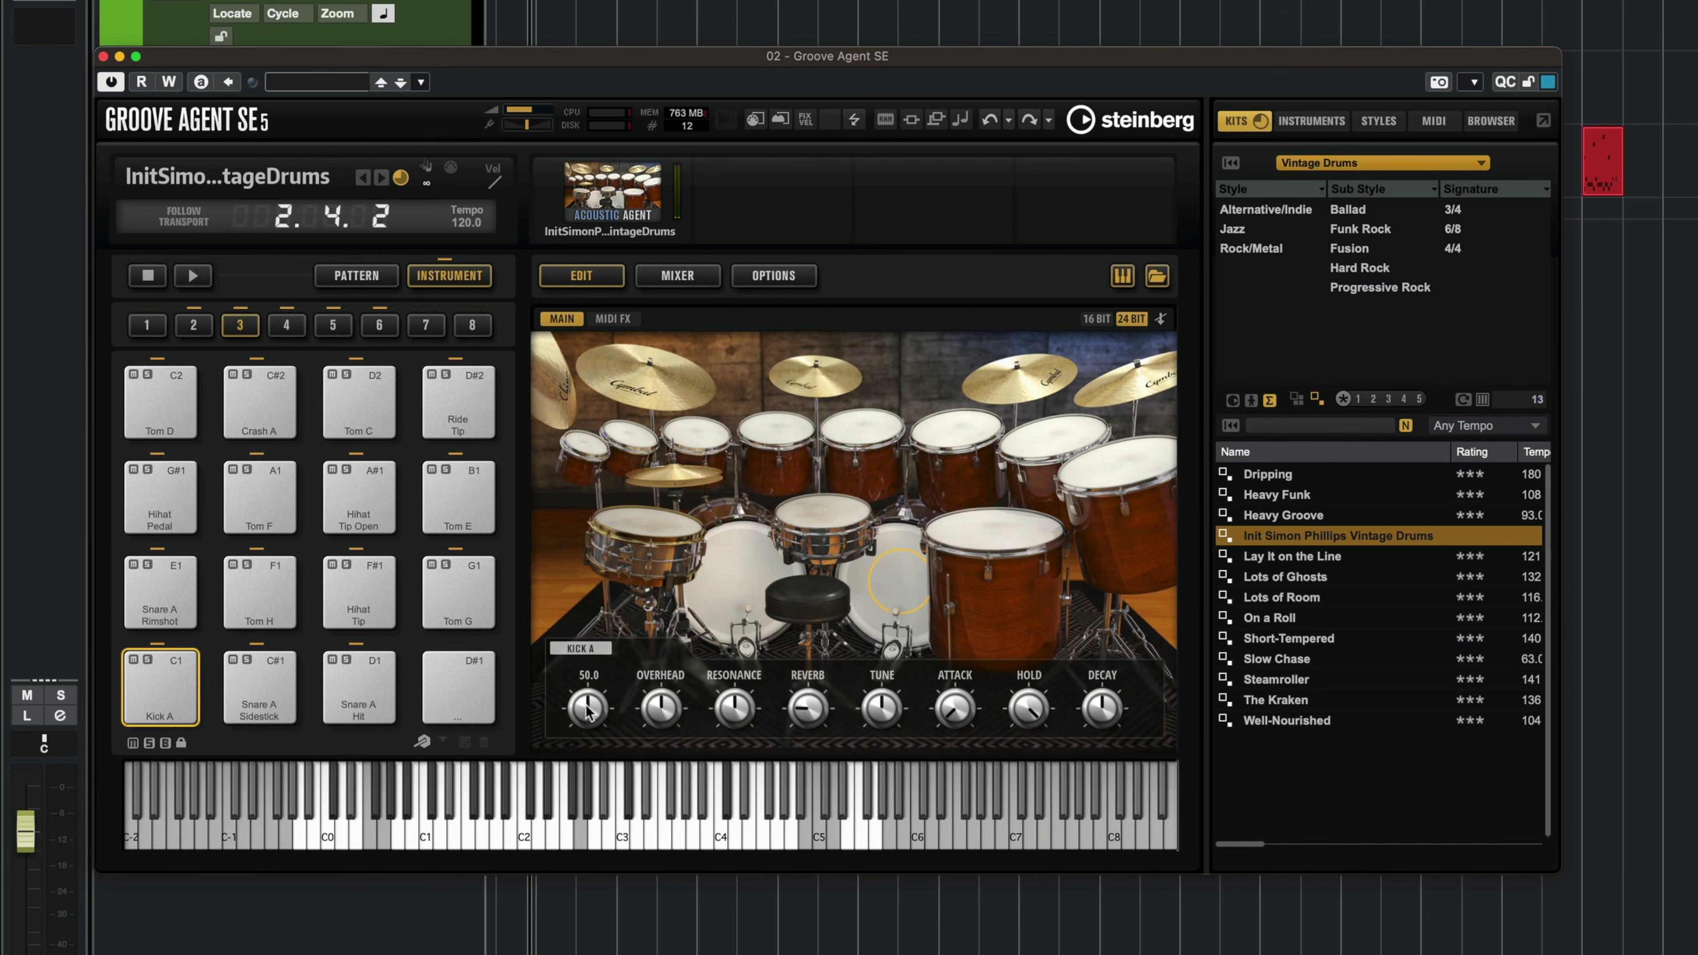
pyautogui.moveTo(600, 650); pyautogui.dragTo(610, 592)
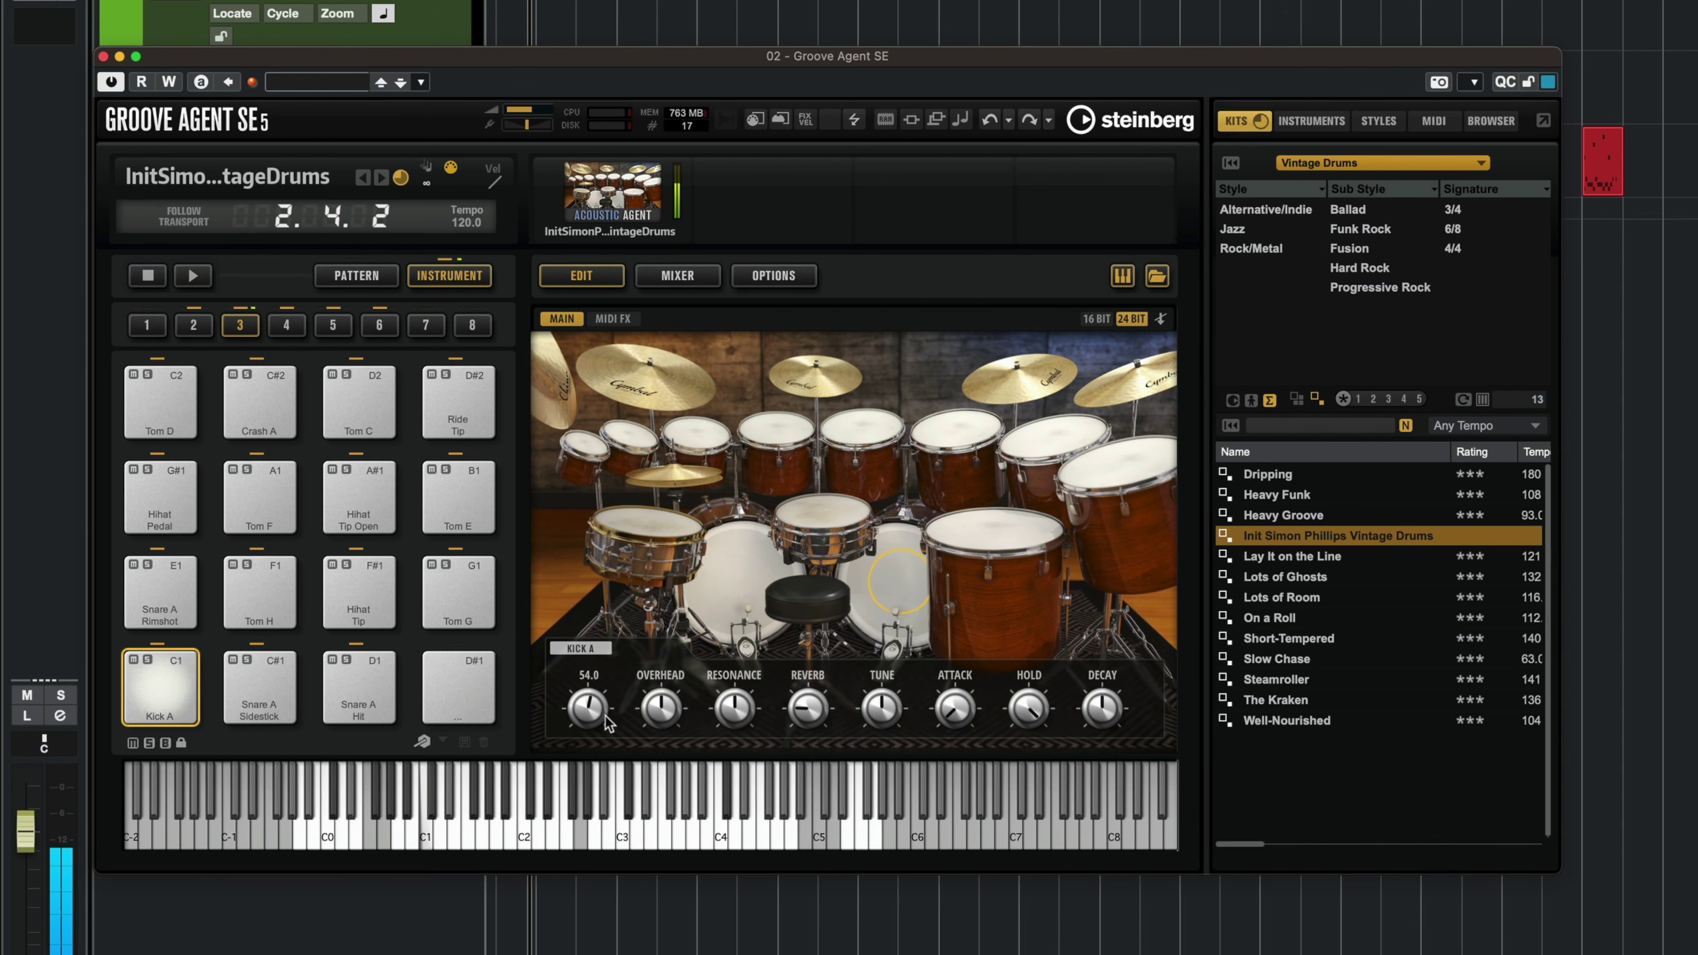
pyautogui.moveTo(661, 709); pyautogui.dragTo(669, 612)
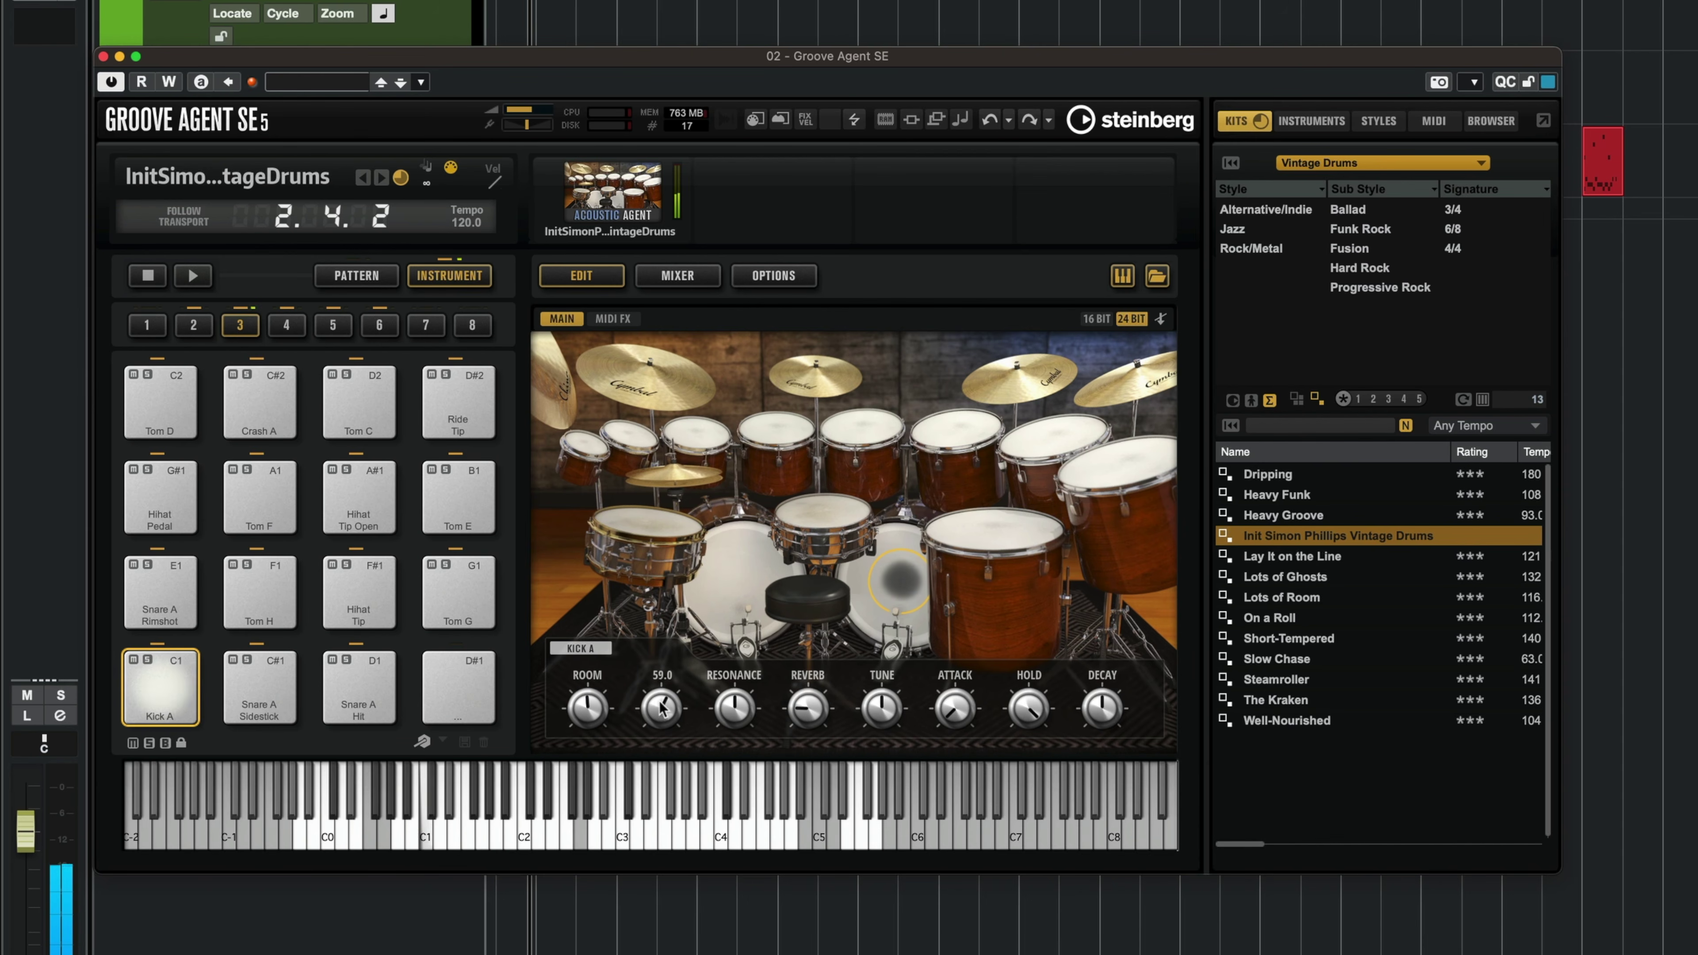
pyautogui.moveTo(733, 707); pyautogui.dragTo(737, 577)
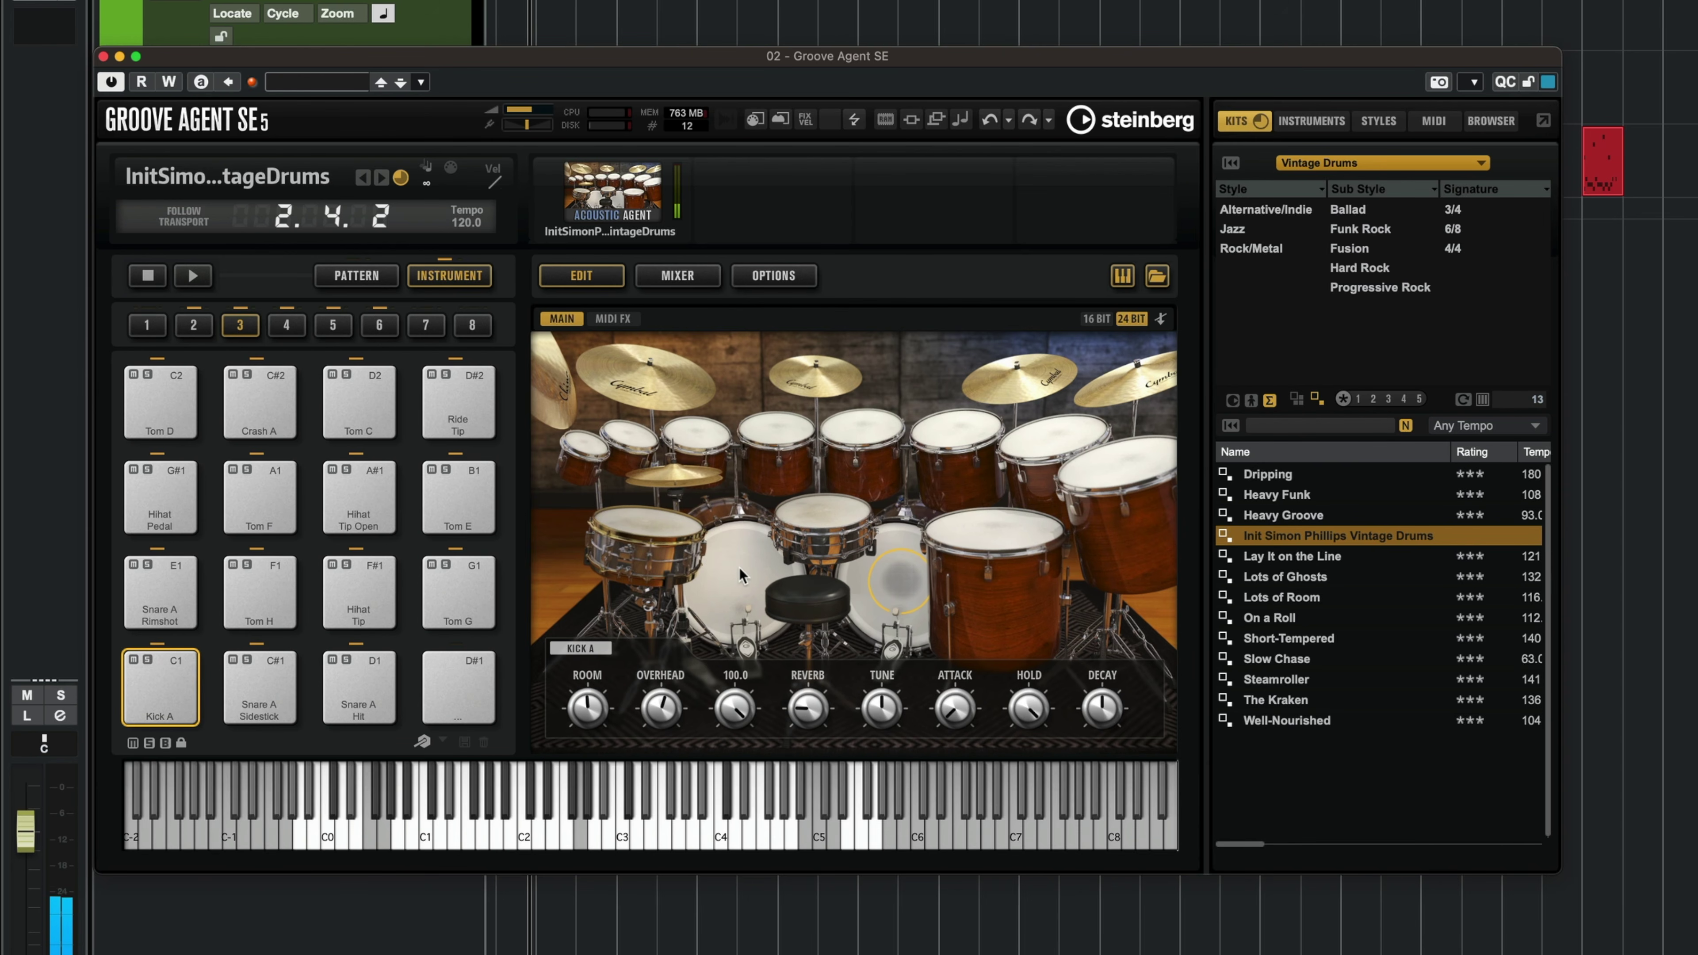
# Step: Set the Room channel's level to -7.6 dB and the Overheads channel's level to -8.4 dB in the kit mixer
pyautogui.scroll(3, 733, 708)
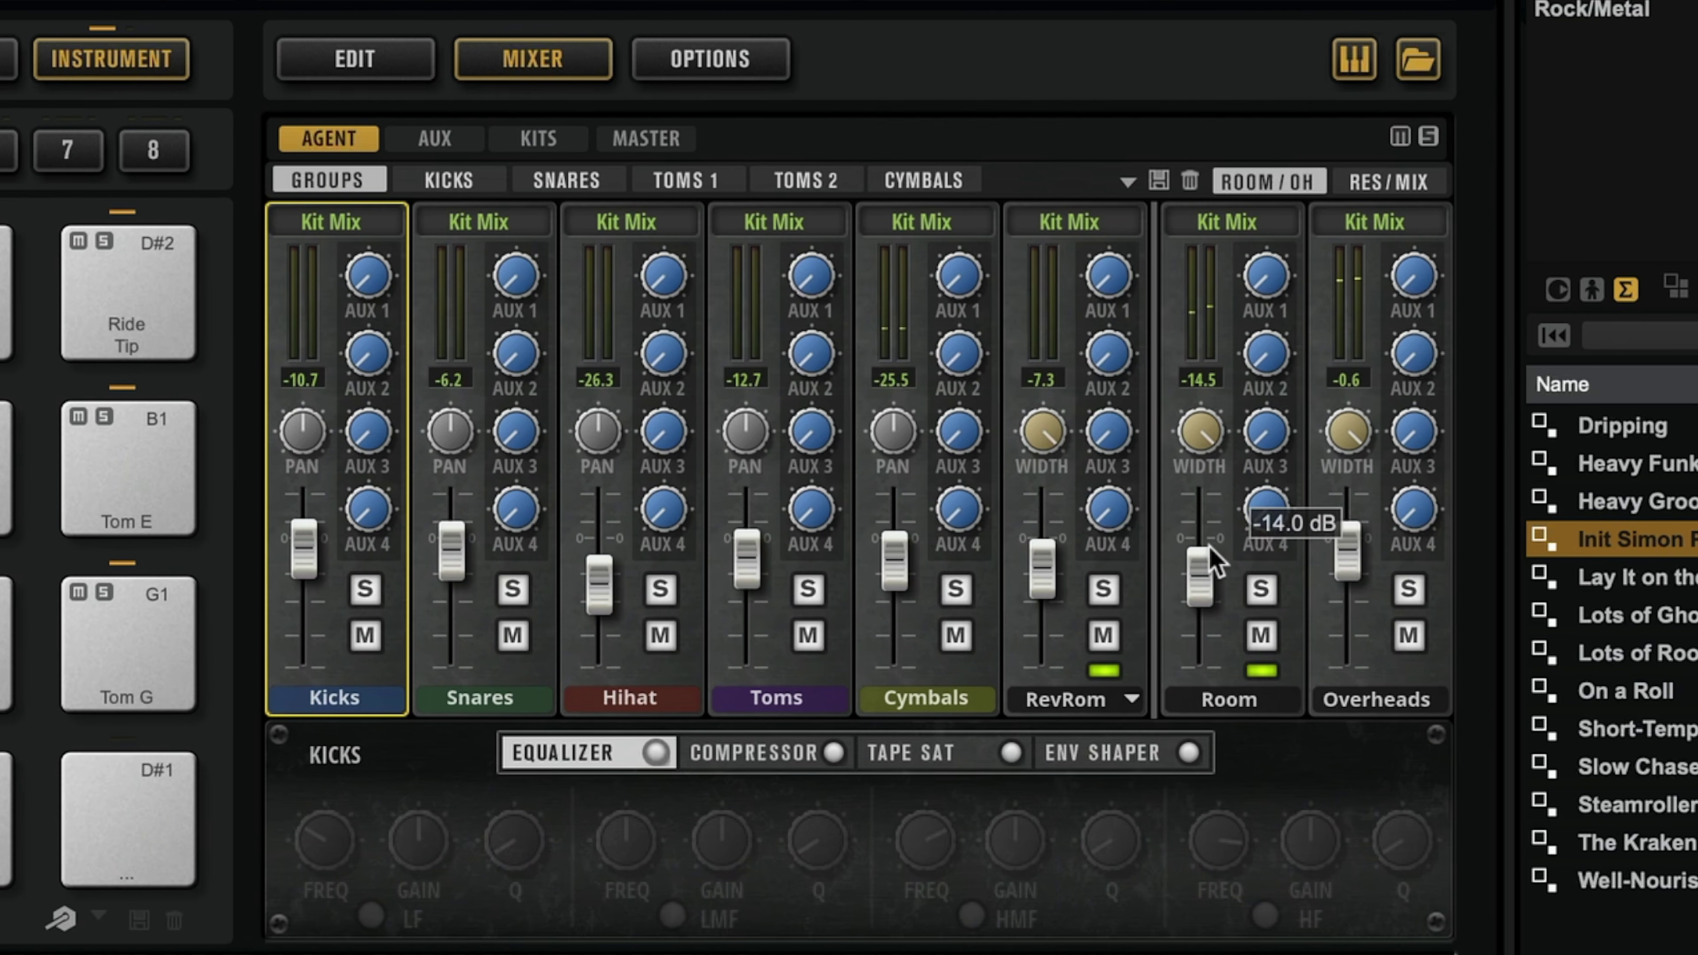
pyautogui.moveTo(1188, 571)
pyautogui.mouseDown()
pyautogui.moveTo(1204, 571)
pyautogui.moveTo(1210, 540)
pyautogui.moveTo(1210, 612)
pyautogui.moveTo(1211, 561)
pyautogui.mouseUp()
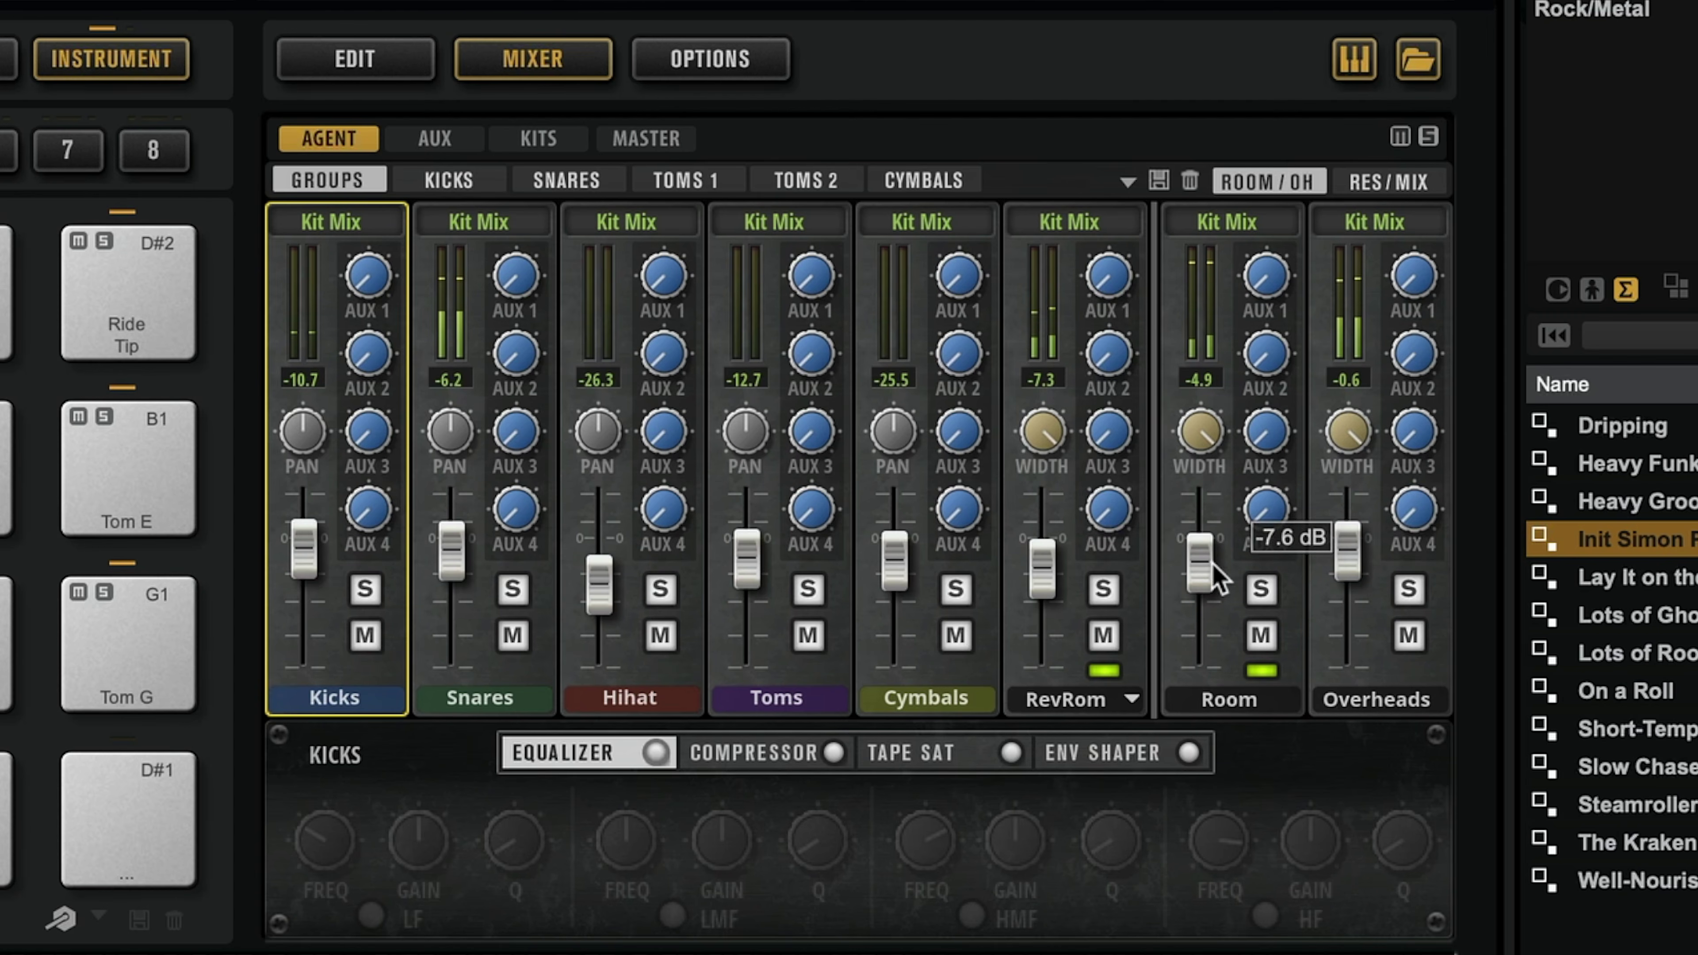
pyautogui.moveTo(1353, 545)
pyautogui.mouseDown()
pyautogui.moveTo(1352, 639)
pyautogui.moveTo(1352, 558)
pyautogui.mouseUp()
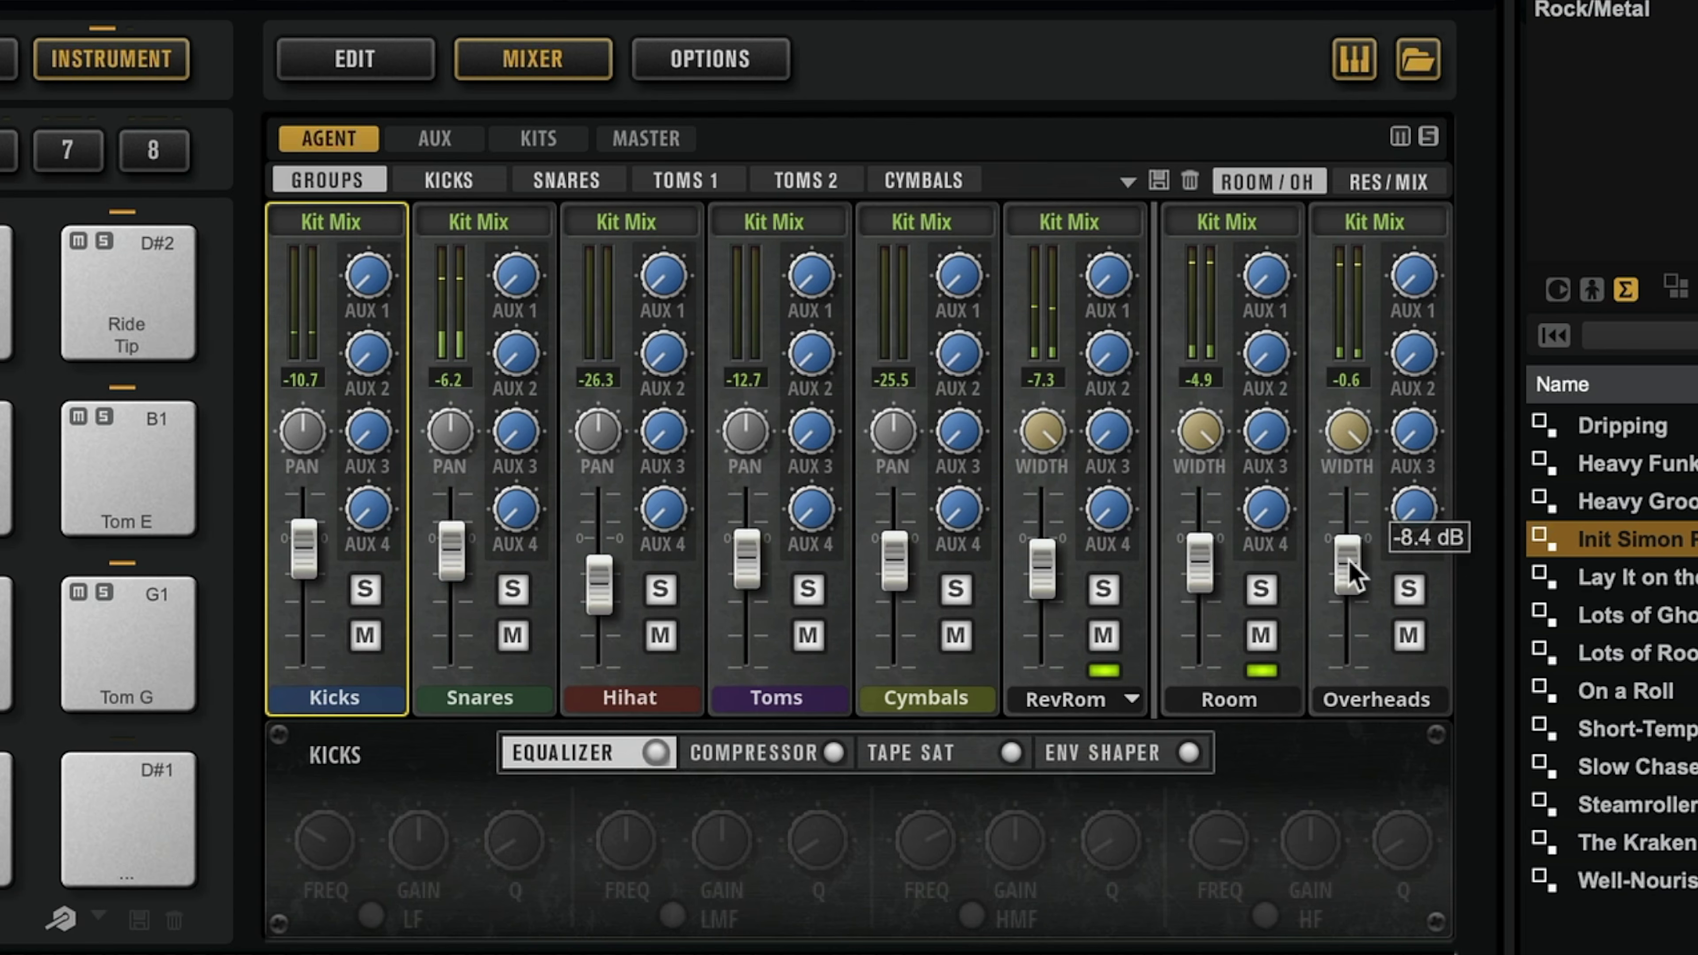
# Step: Look through the Kicks group's compressor, tape saturation and envelope shaper settings
pyautogui.click(742, 753)
pyautogui.click(899, 756)
pyautogui.click(1086, 755)
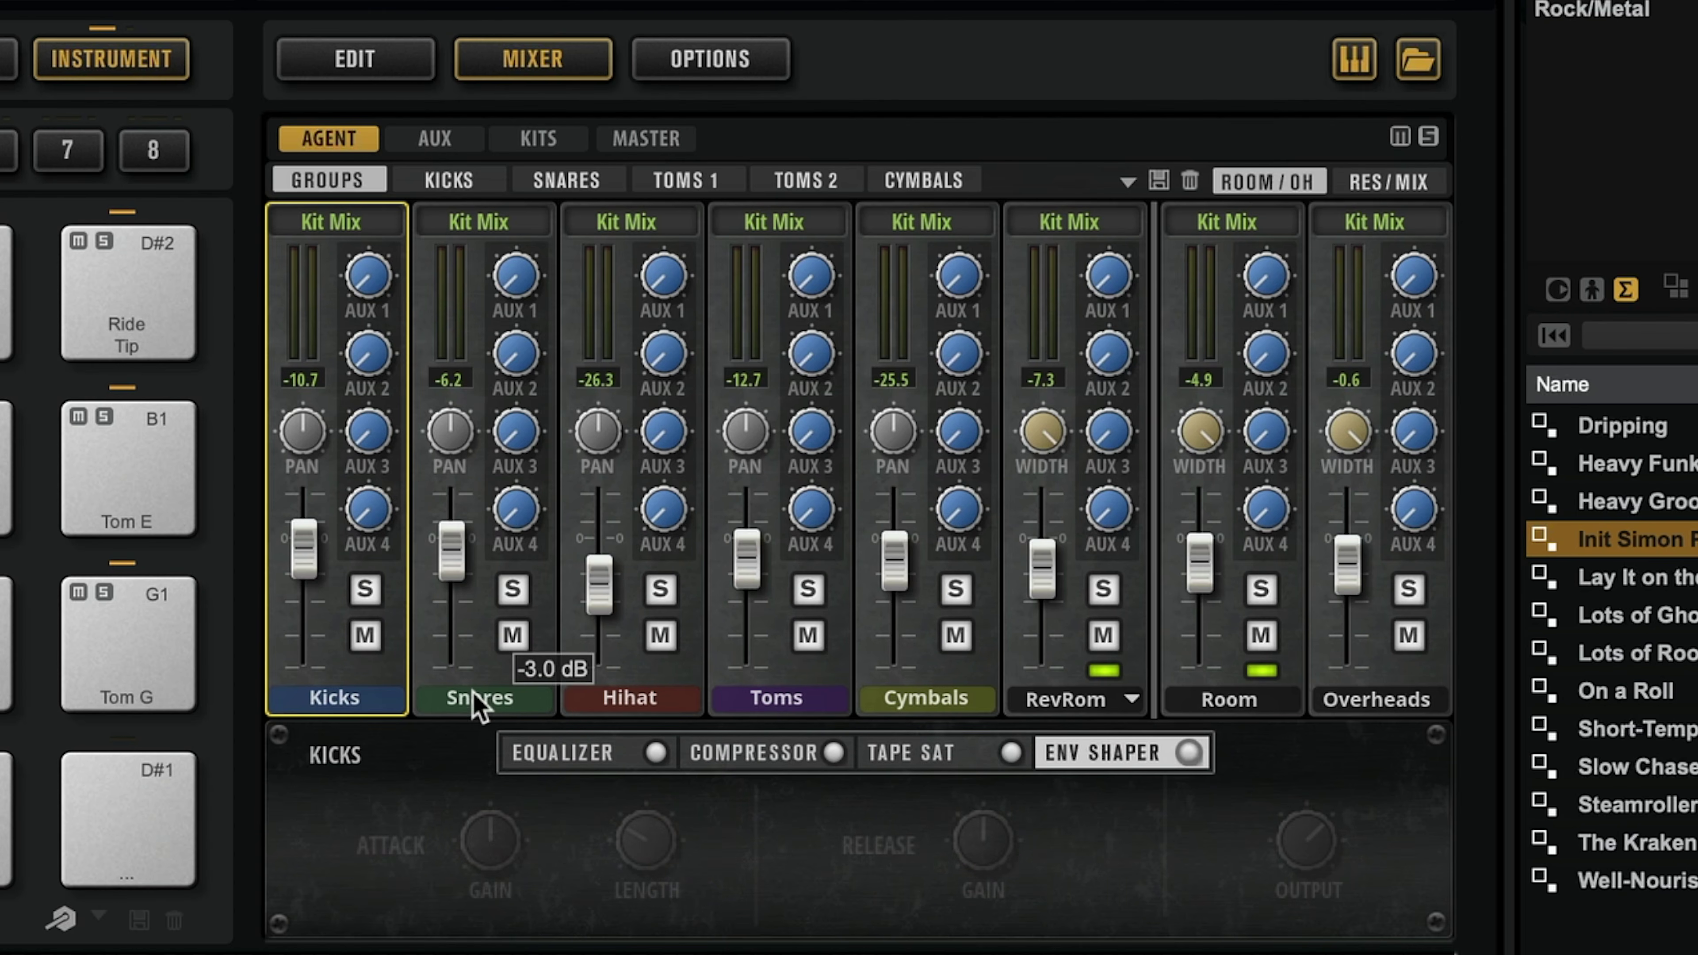
# Step: Try the envelope shaper on the Snares group with an adjusted release gain, and switch the effect back off
pyautogui.click(503, 700)
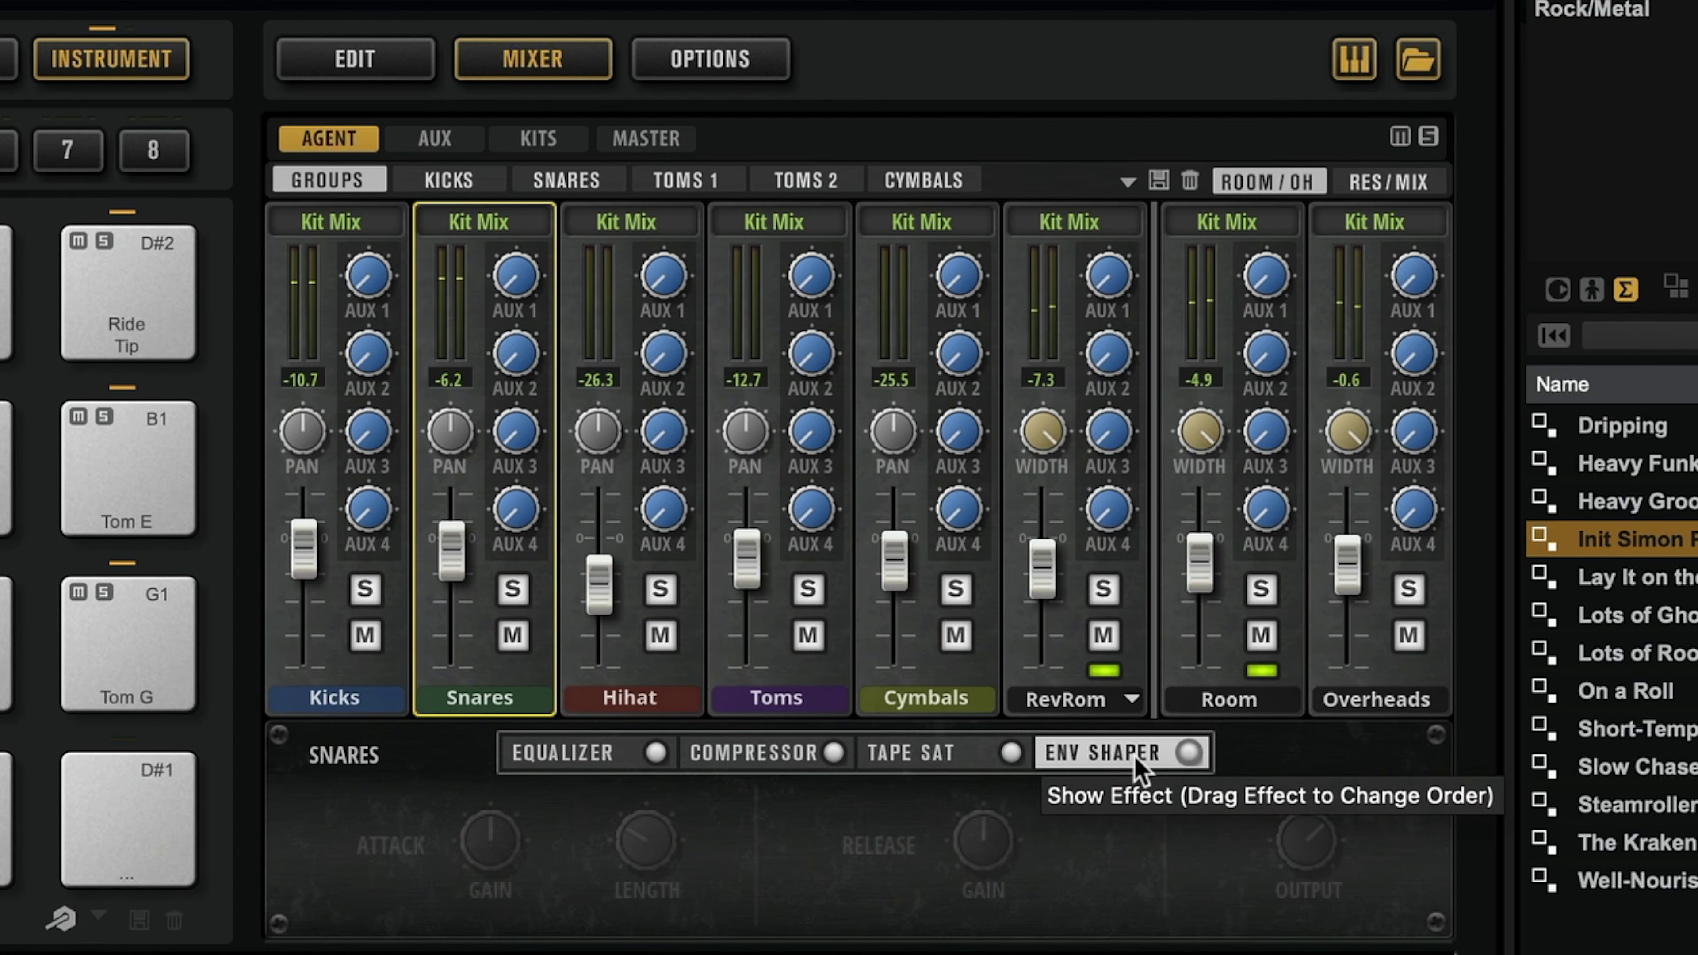
pyautogui.click(1177, 756)
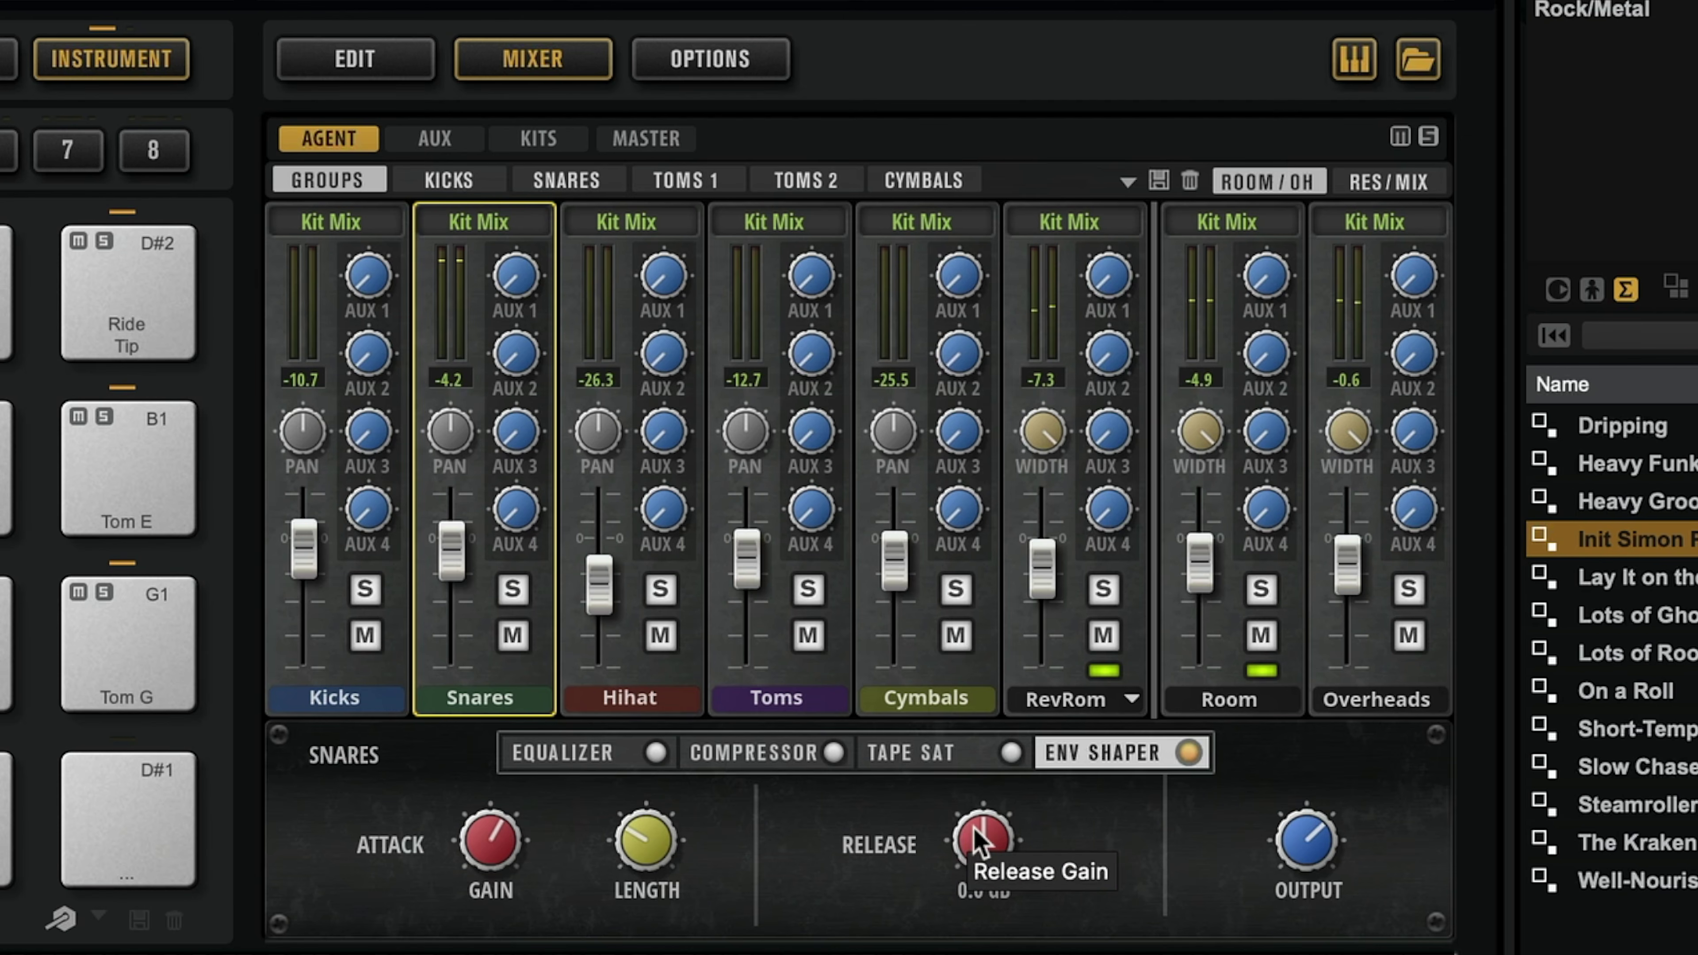
pyautogui.moveTo(972, 919); pyautogui.dragTo(972, 936)
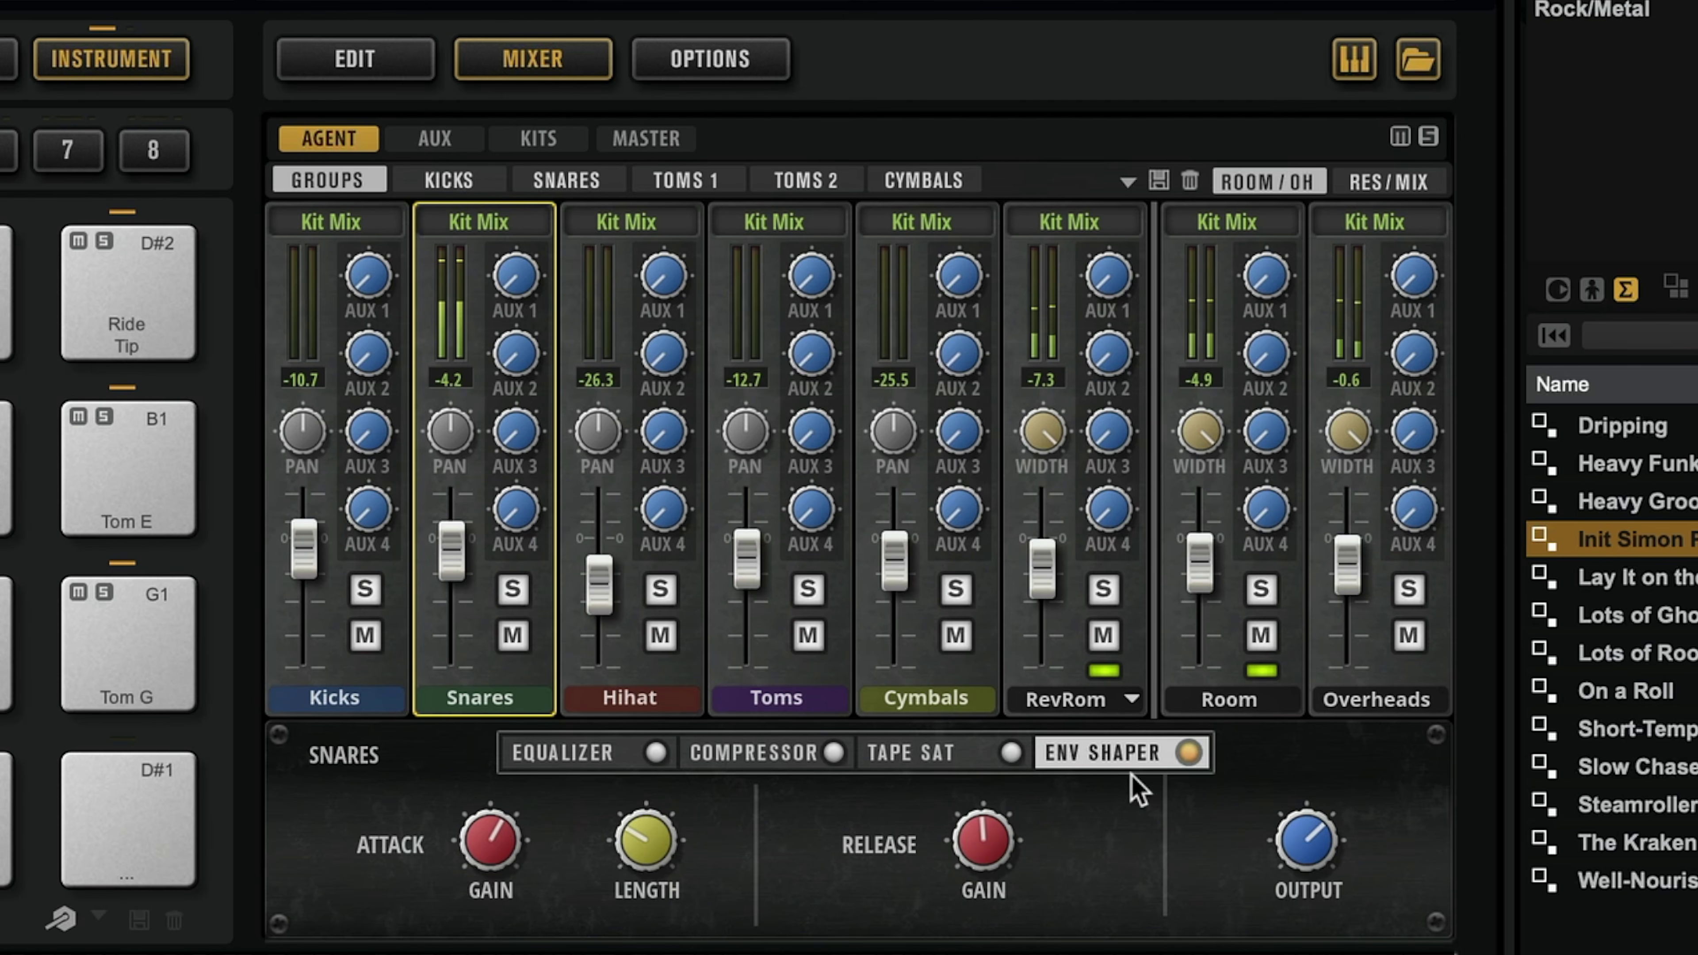
pyautogui.click(1188, 753)
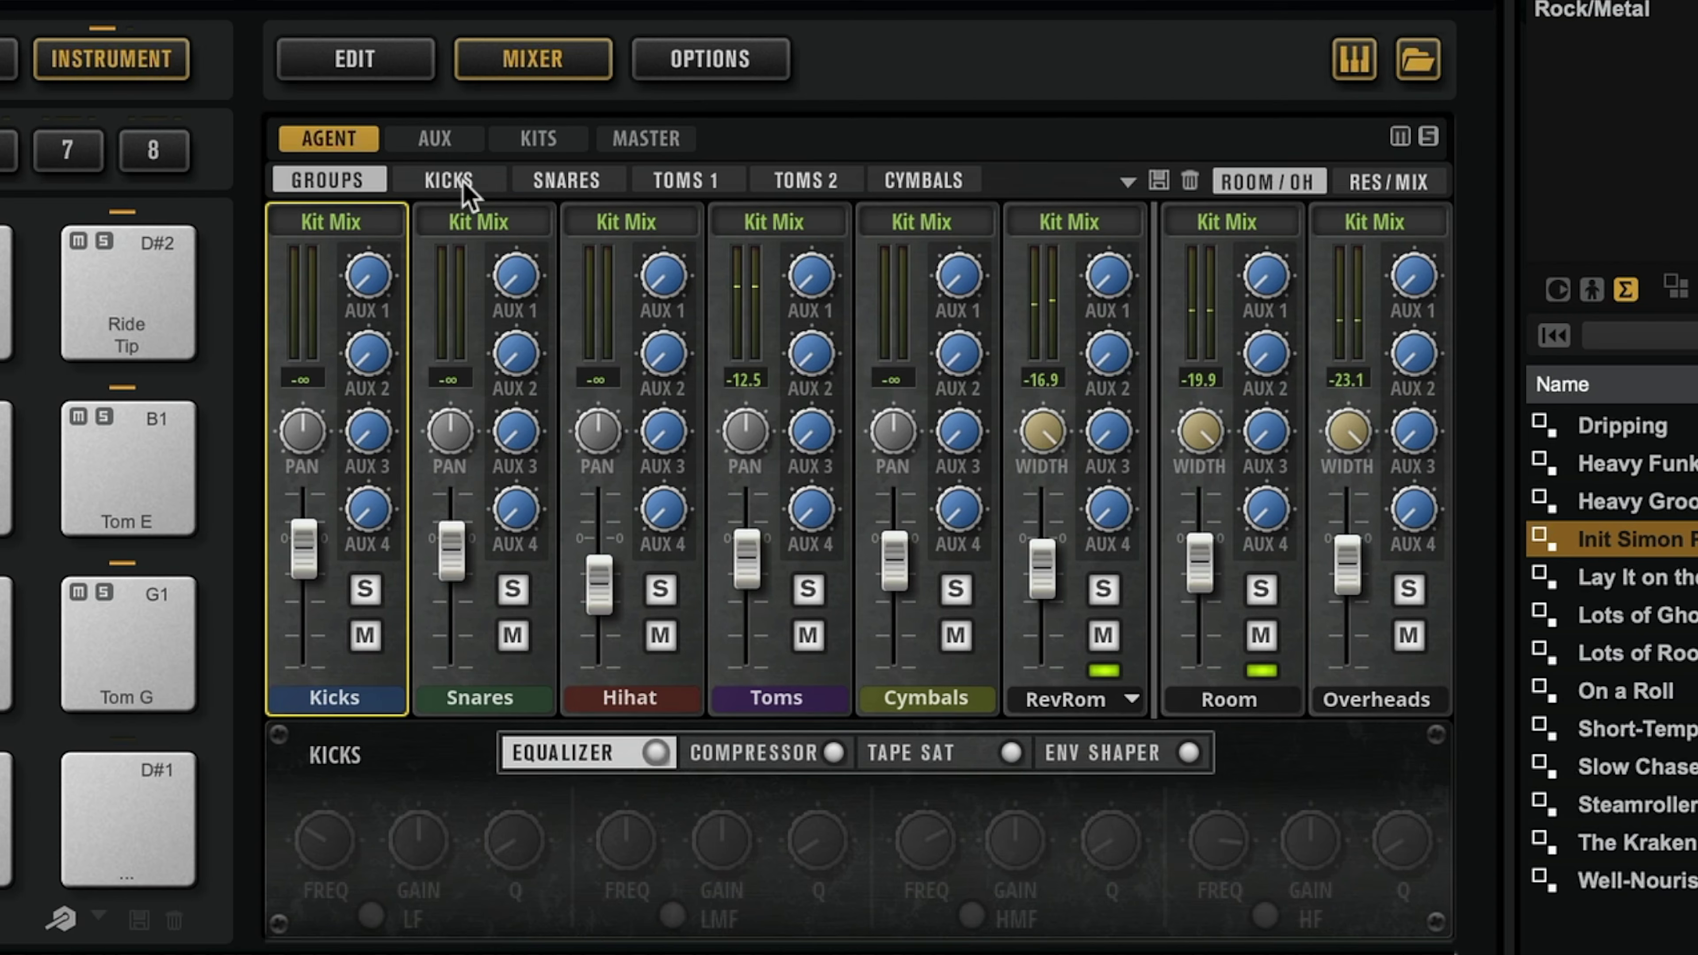
# Step: Examine the individual mixer channels of the kicks, snares, both tom pages and cymbals
pyautogui.click(461, 182)
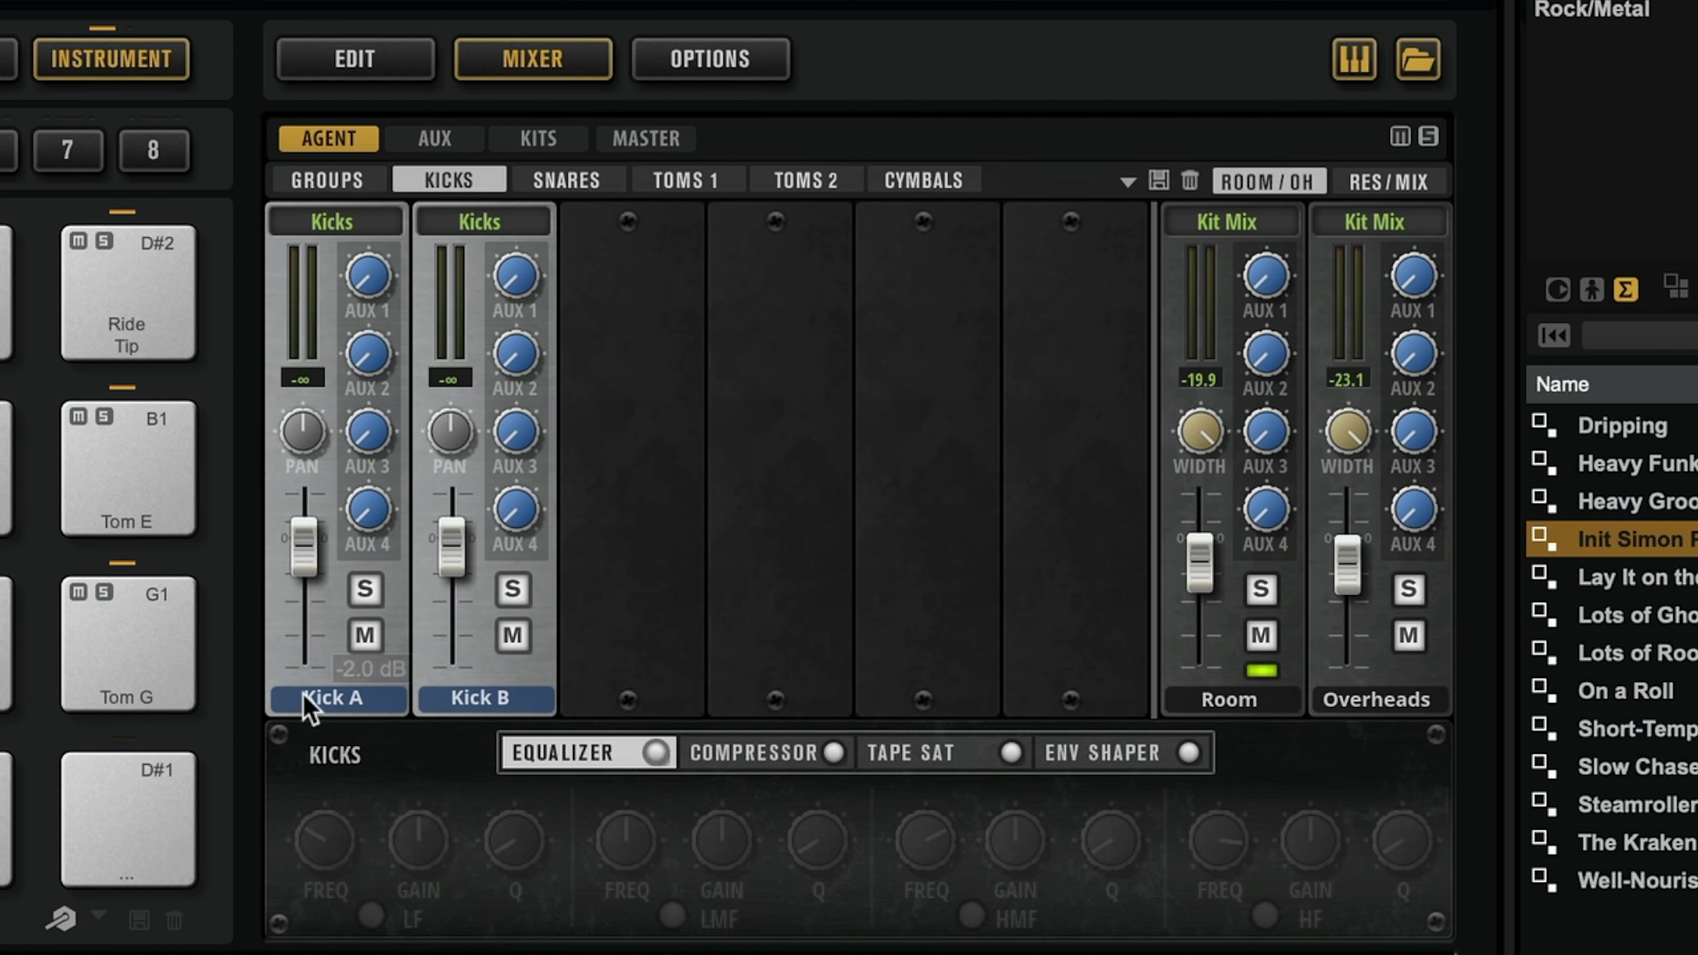
pyautogui.click(567, 190)
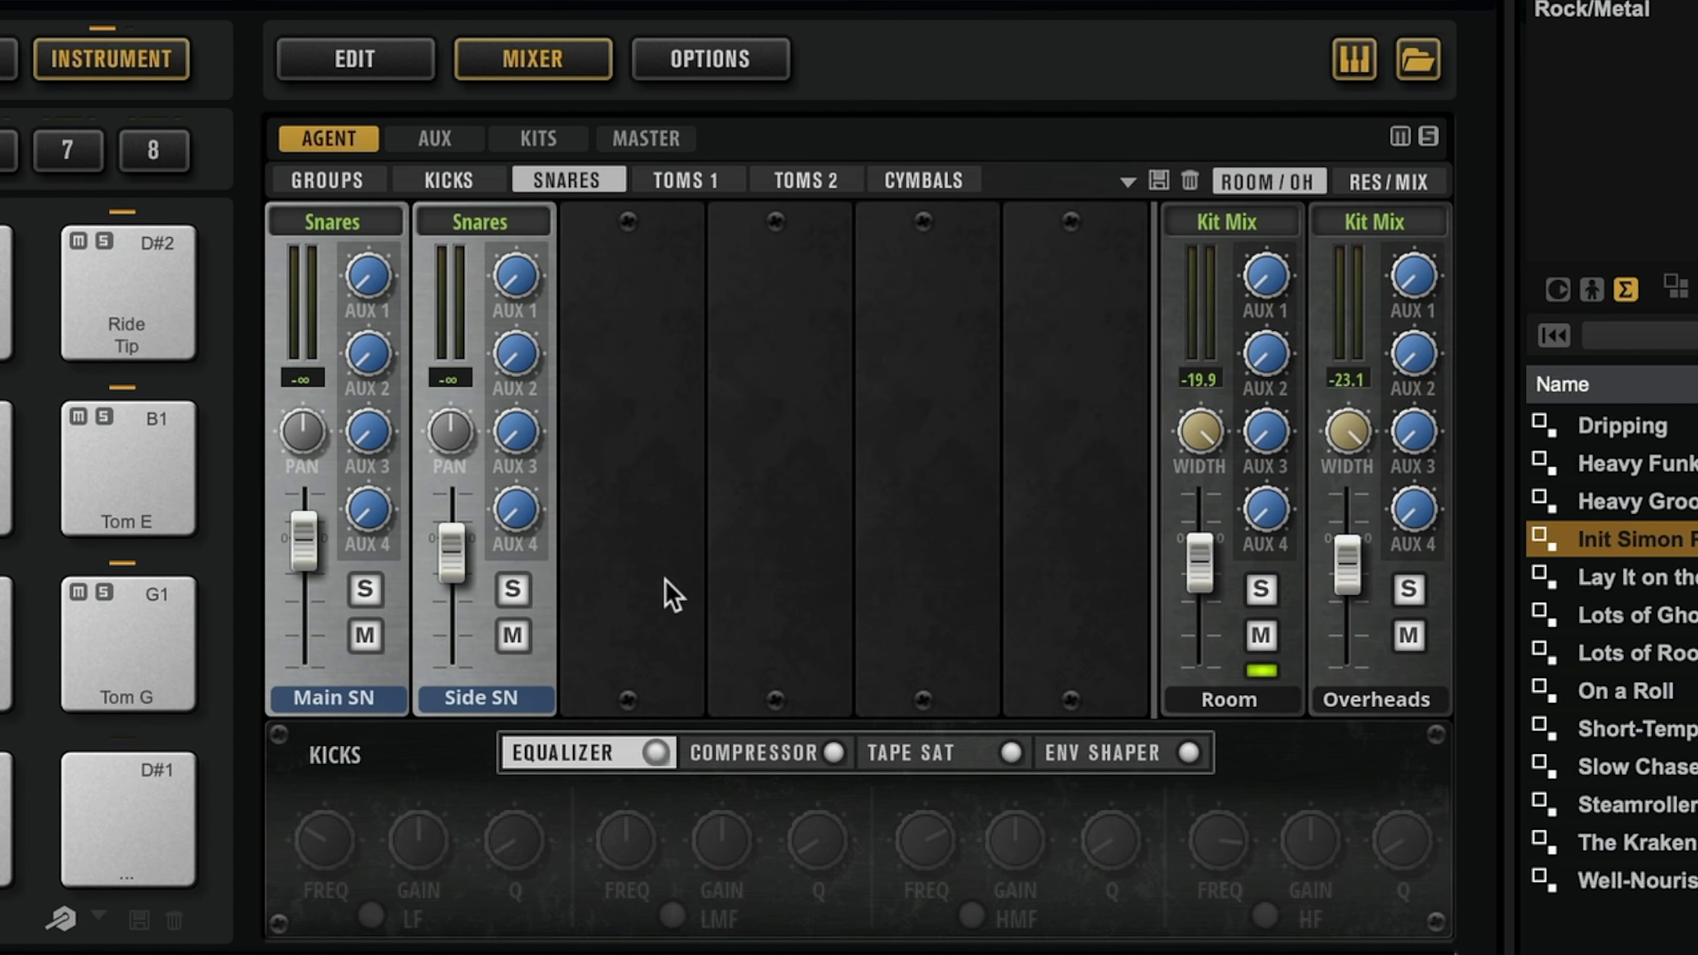
pyautogui.click(692, 184)
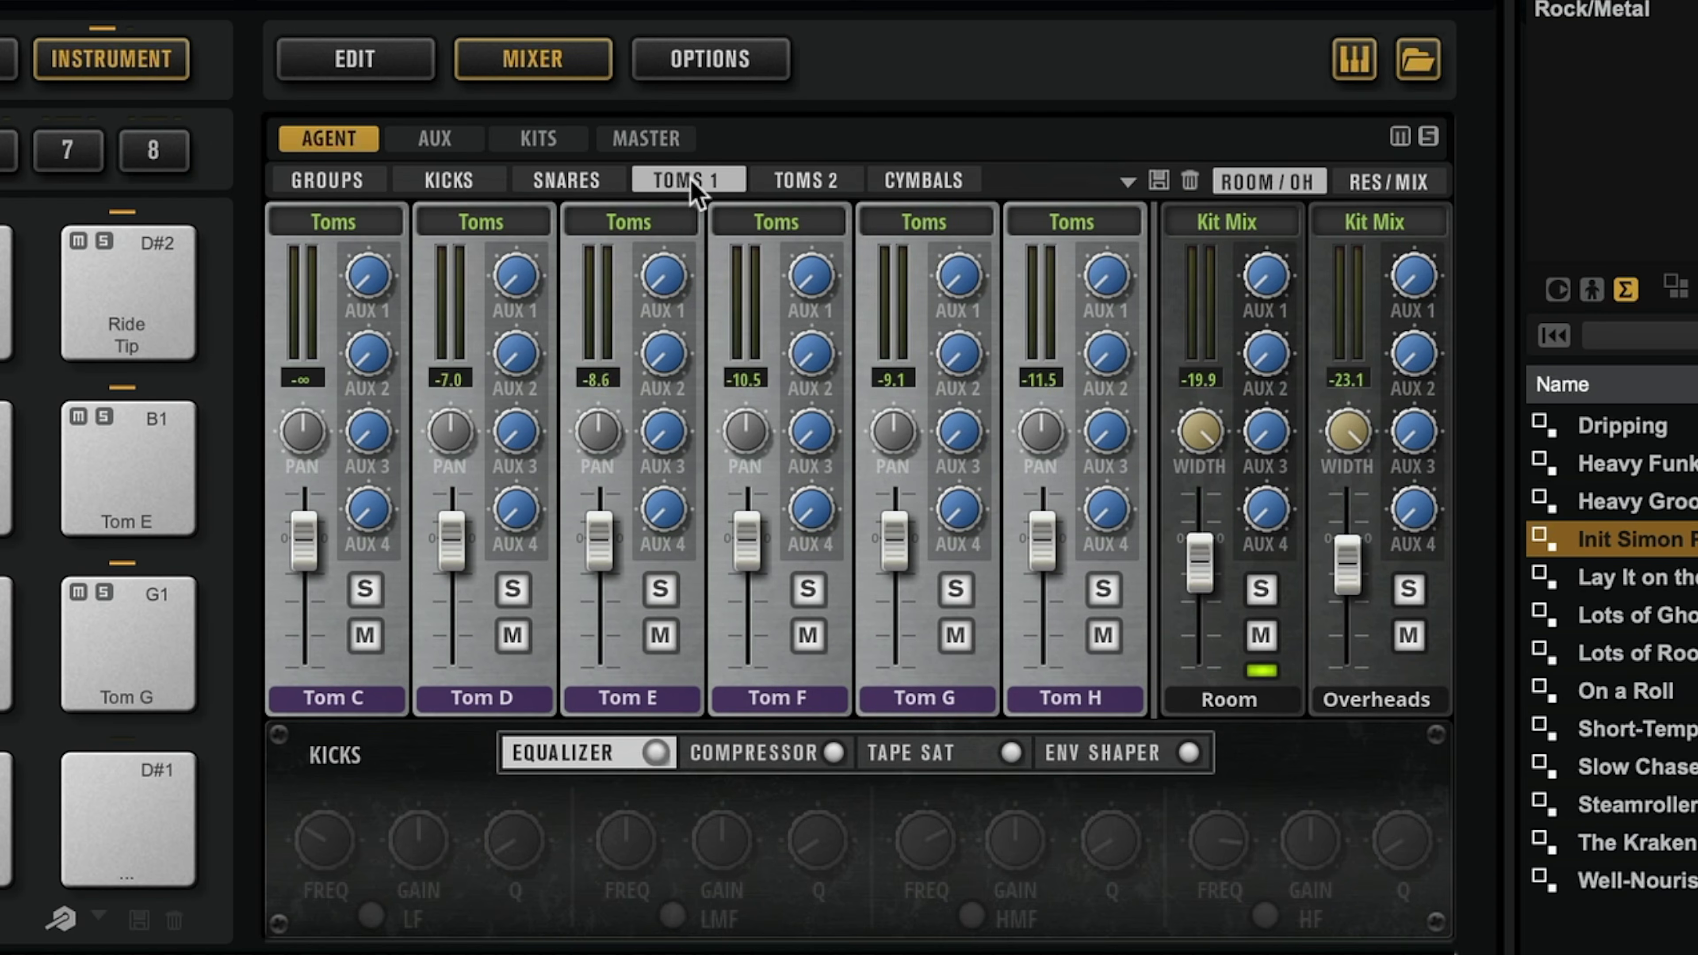
pyautogui.click(828, 189)
pyautogui.click(935, 190)
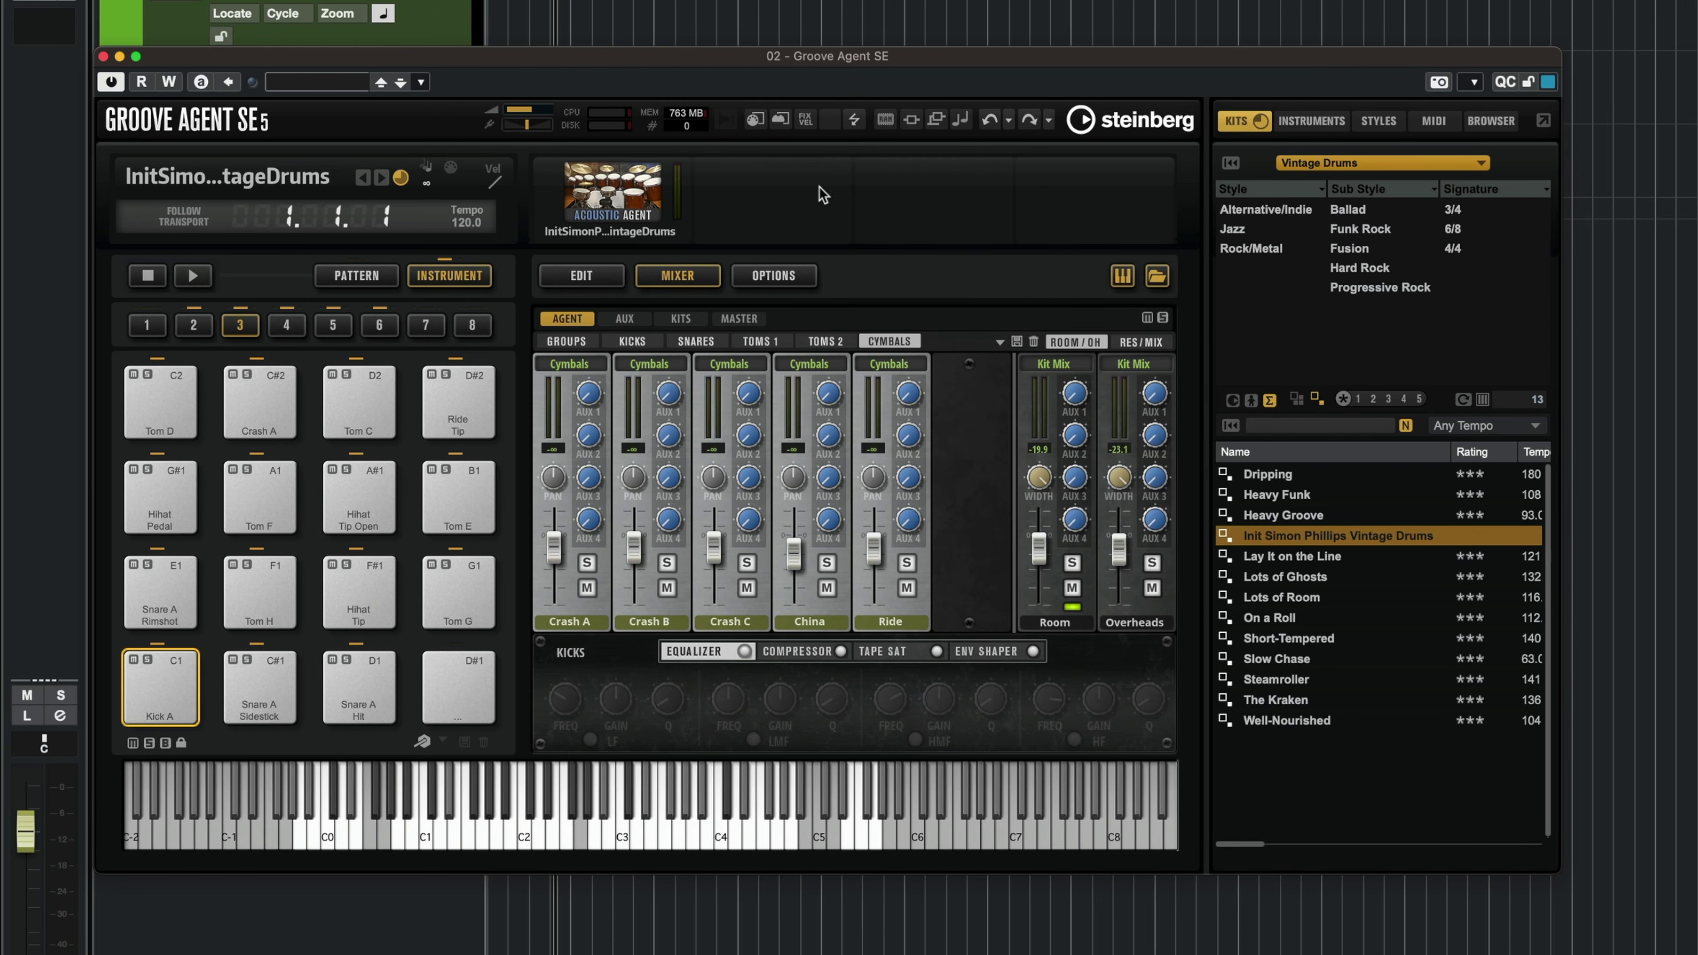
# Step: Open the context commands of the loaded Simon Phillips Vintage Drums kit
pyautogui.rightClick(632, 208)
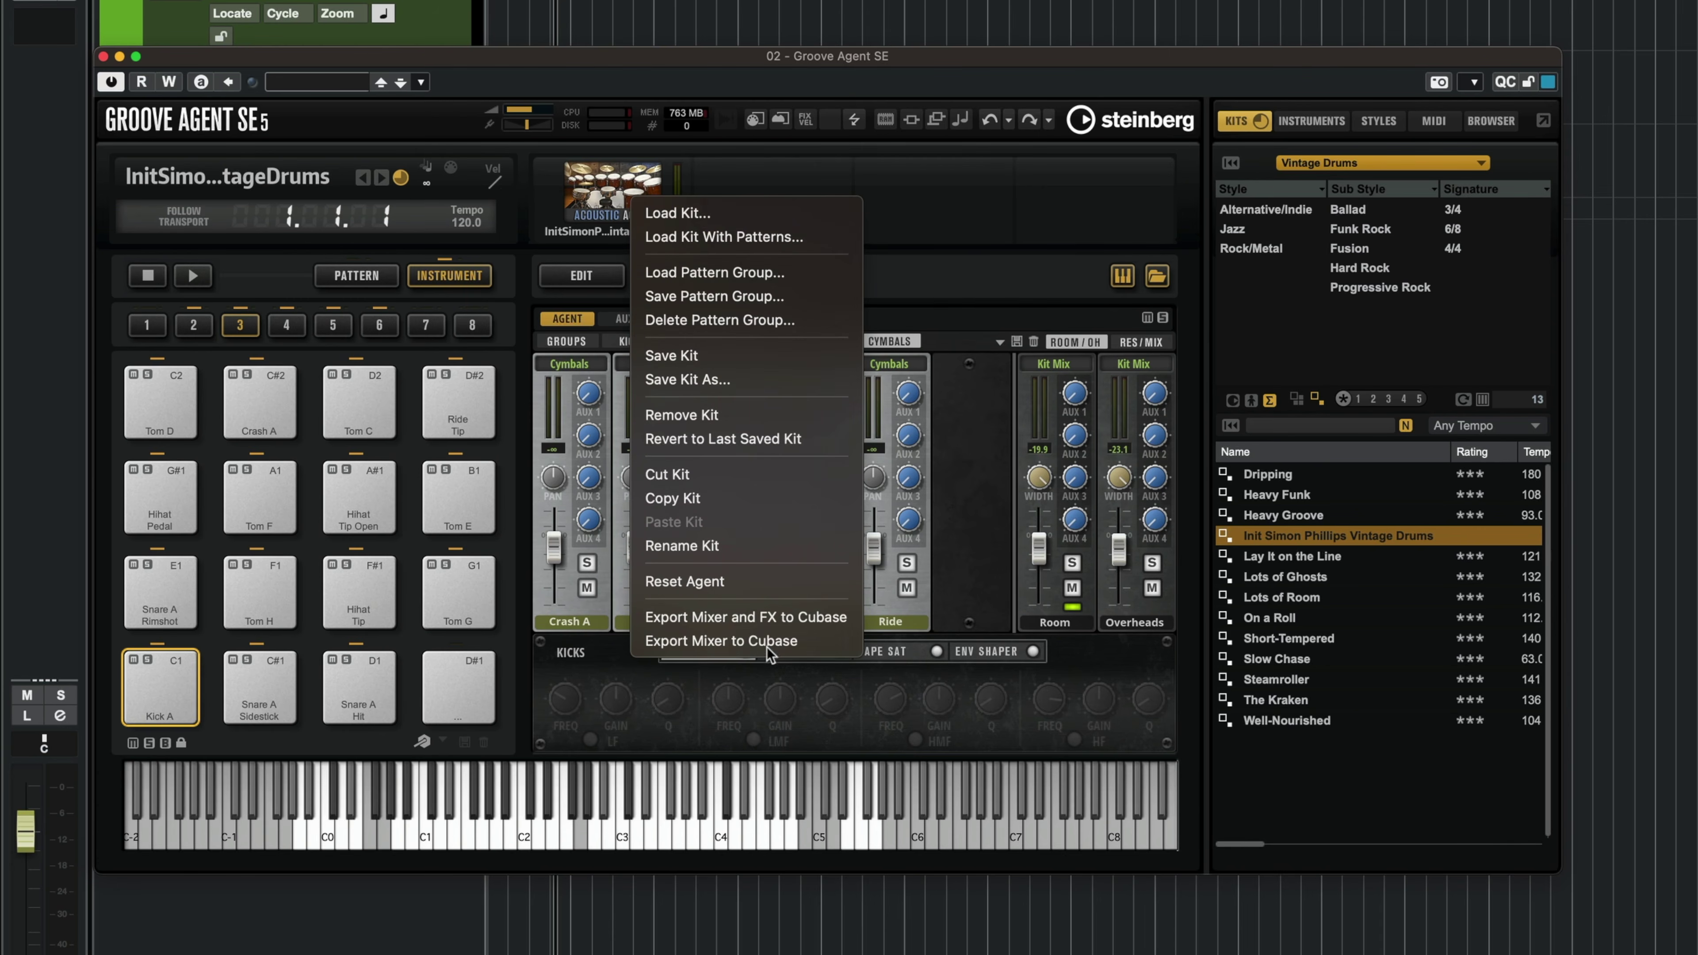